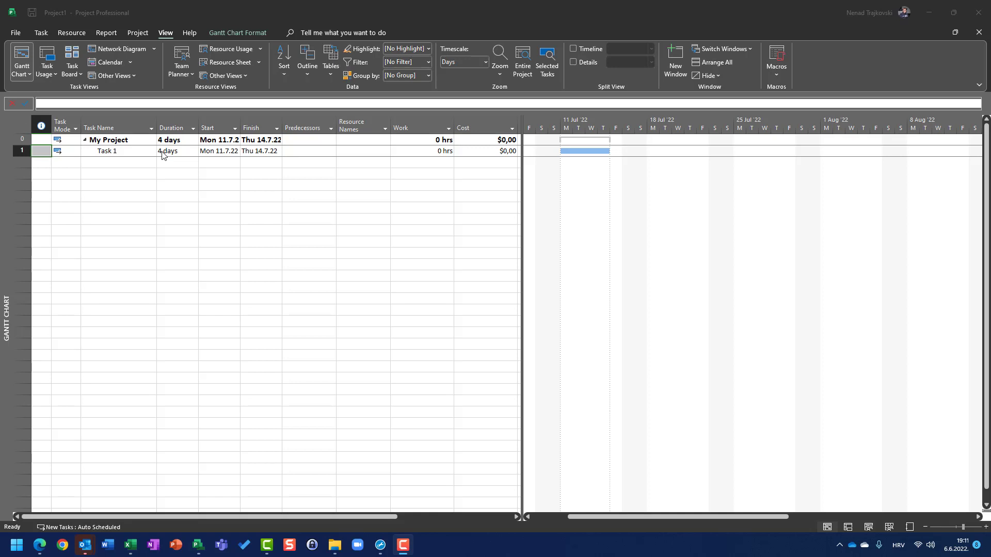
- Review the resource's standard and overtime rates in the Resource Sheet, and switch to the Task Usage view
click(231, 64)
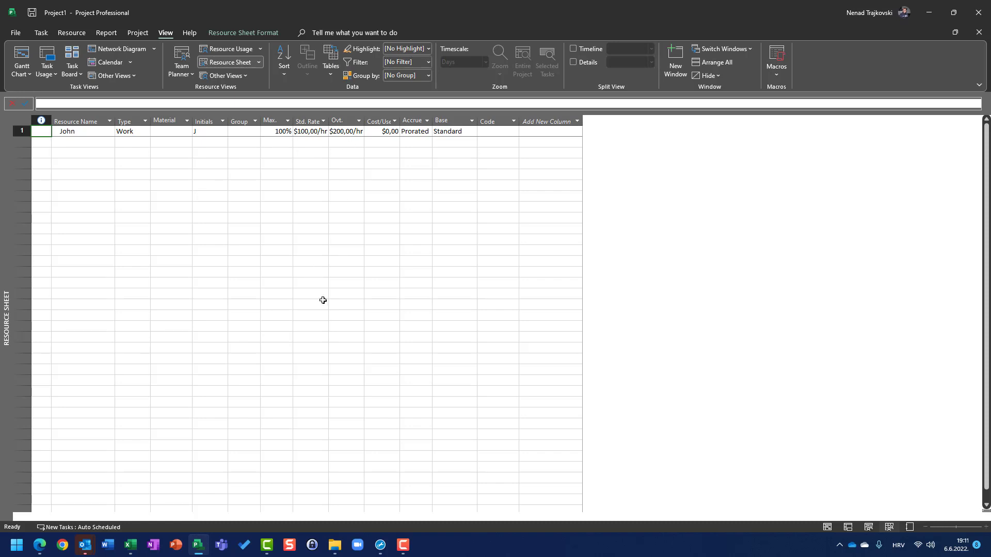
click(47, 57)
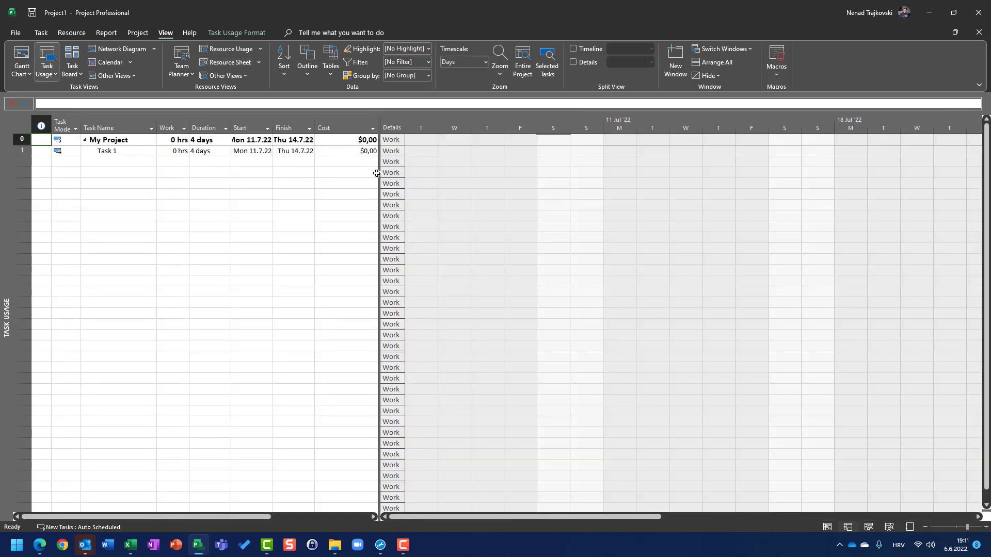
- Add a Work column after Cost in the Task Usage table and show the Task Form details below it
drag(377, 174, 480, 169)
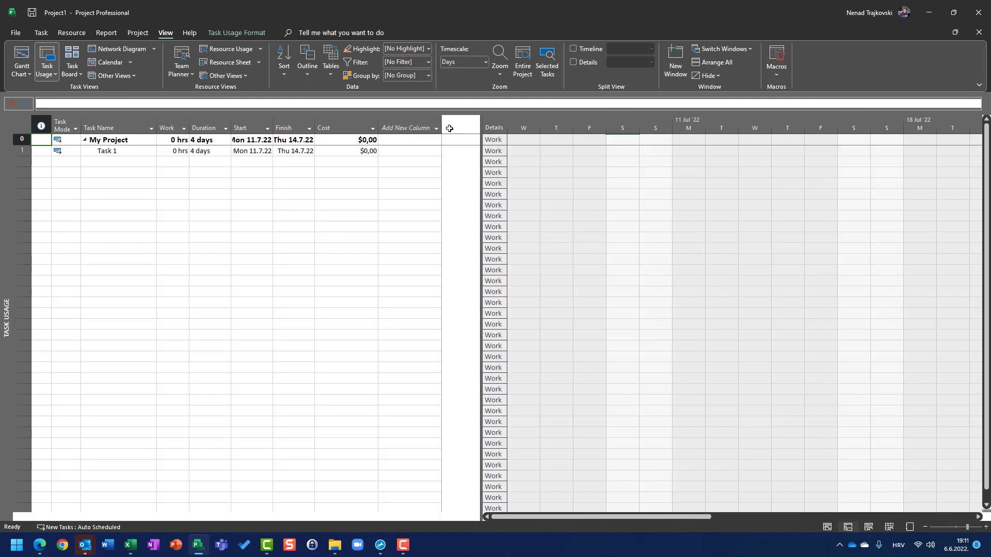
click(435, 128)
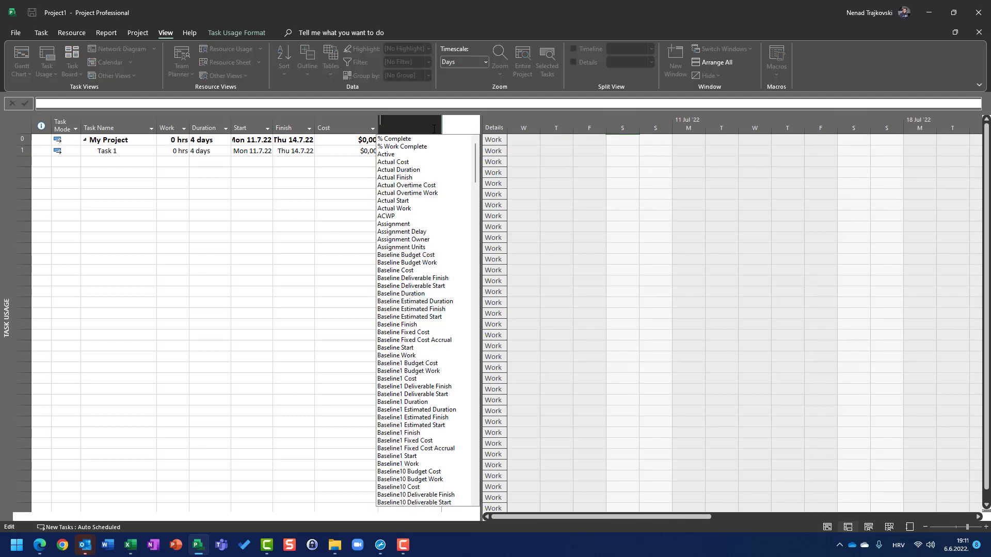
text(work)
key(Return)
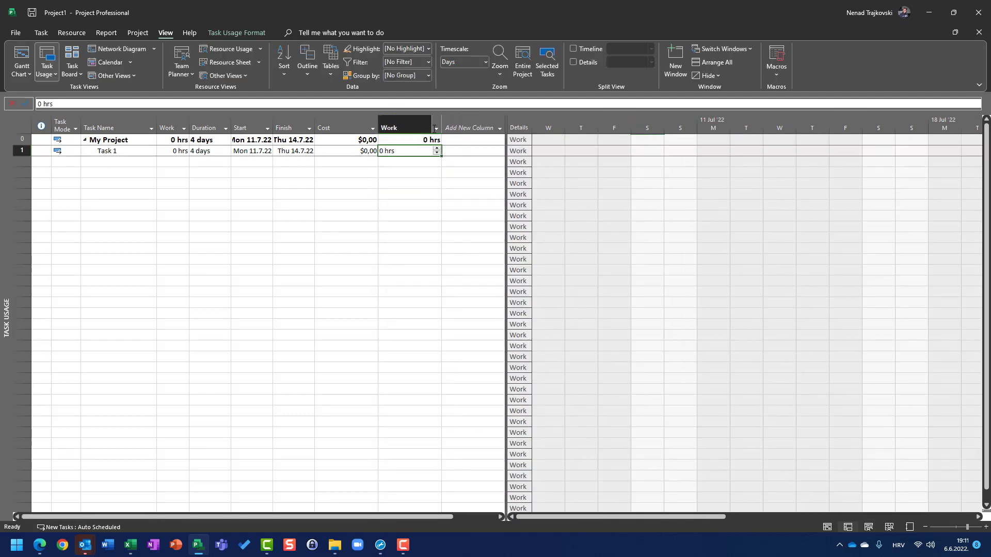
drag(509, 177, 443, 187)
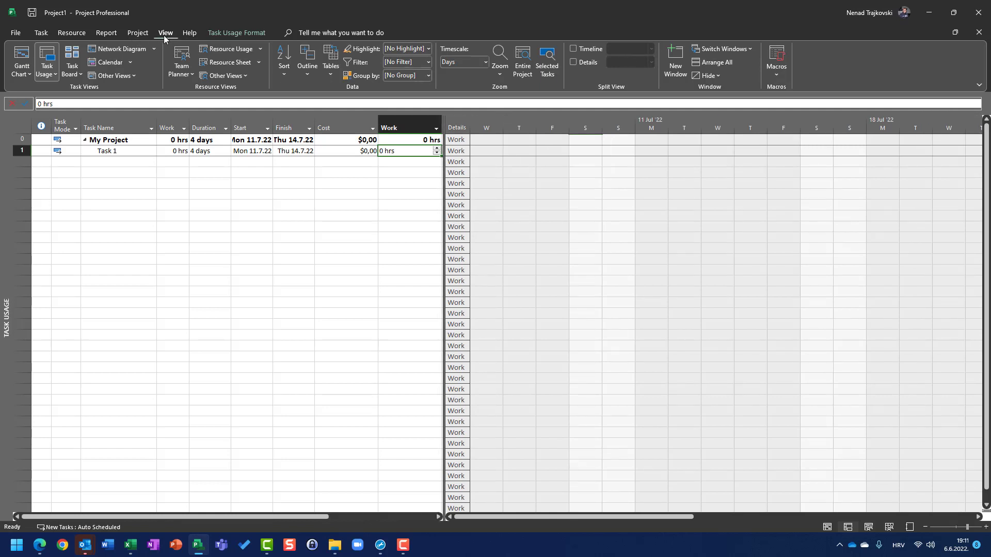
click(573, 62)
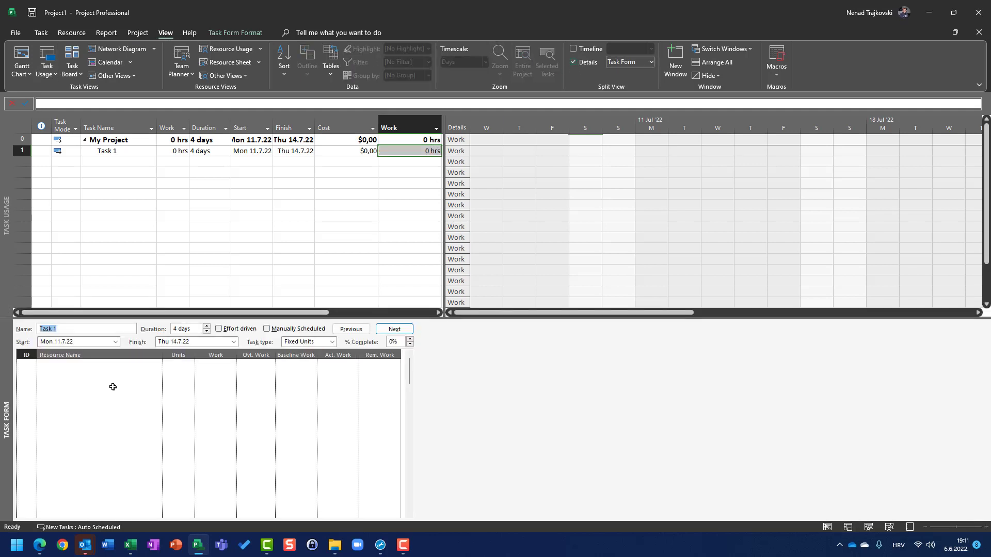
- Try to assign the available resource to Task 1 at 100% units in the Task Form
click(158, 366)
click(159, 364)
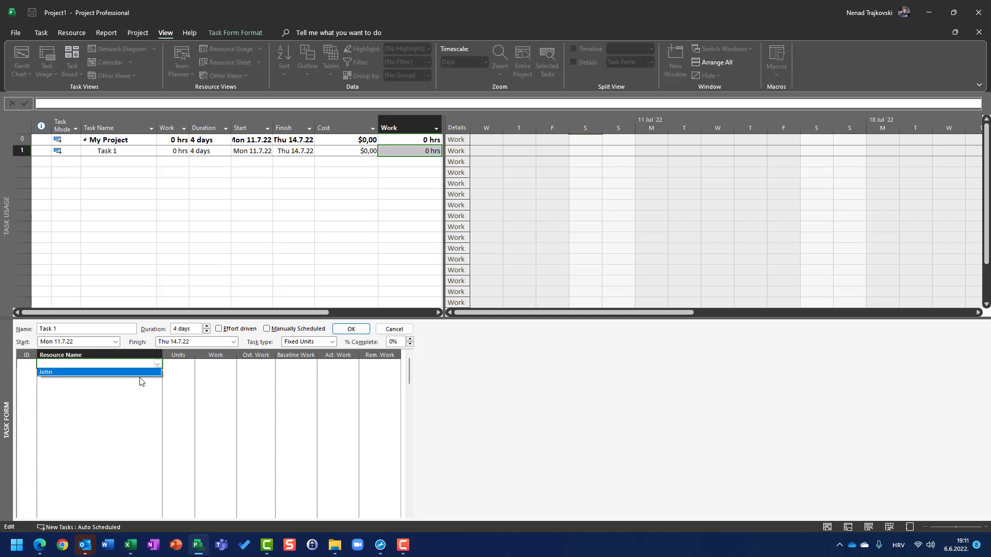
click(140, 375)
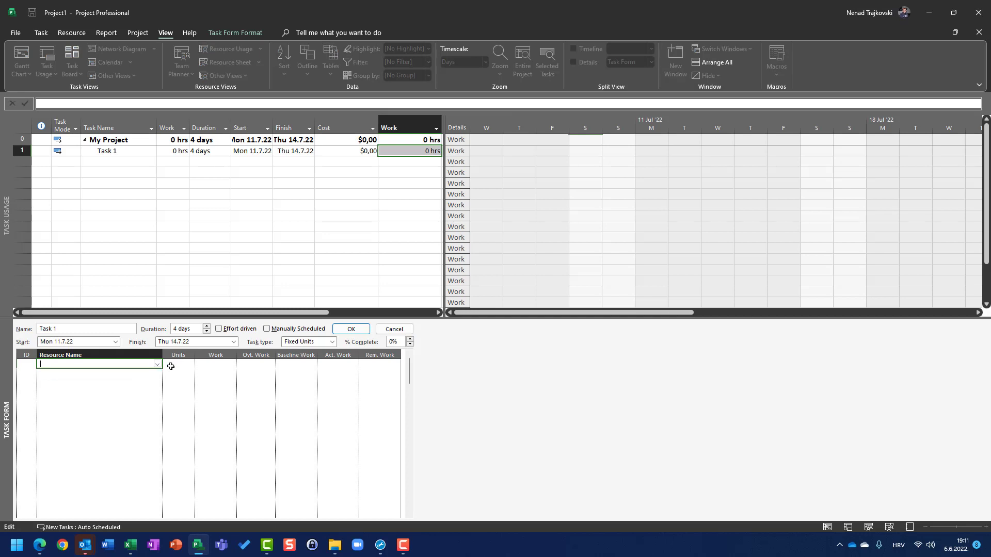
click(187, 367)
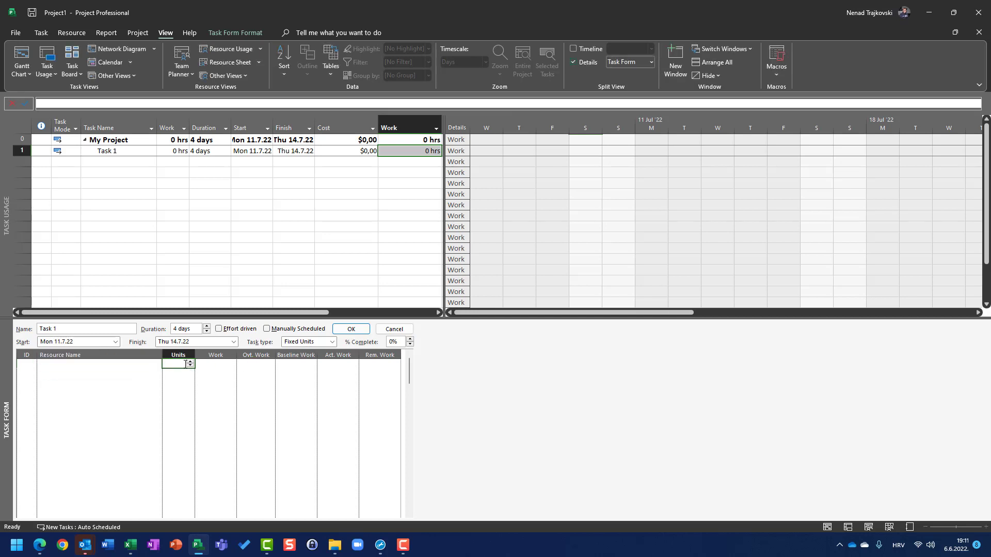
text(100)
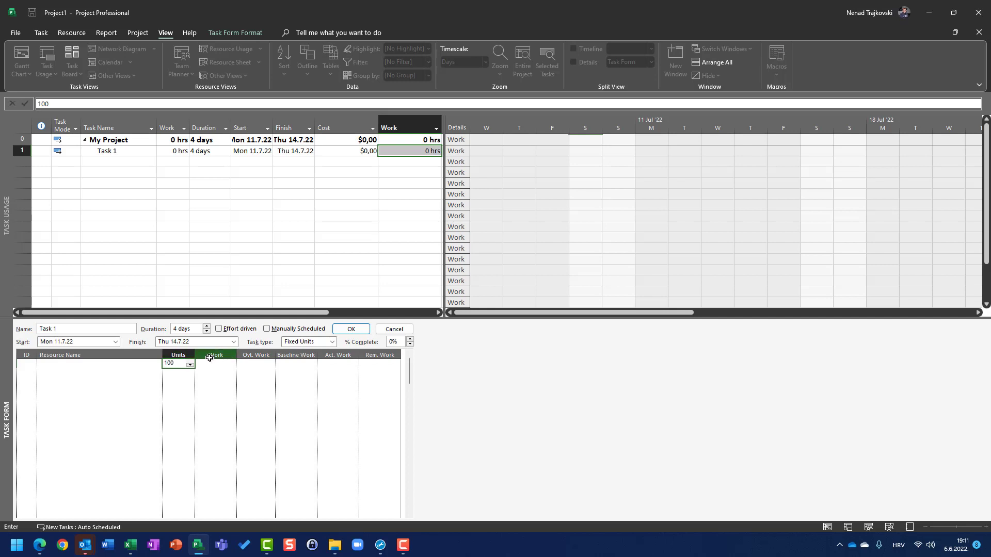
click(346, 331)
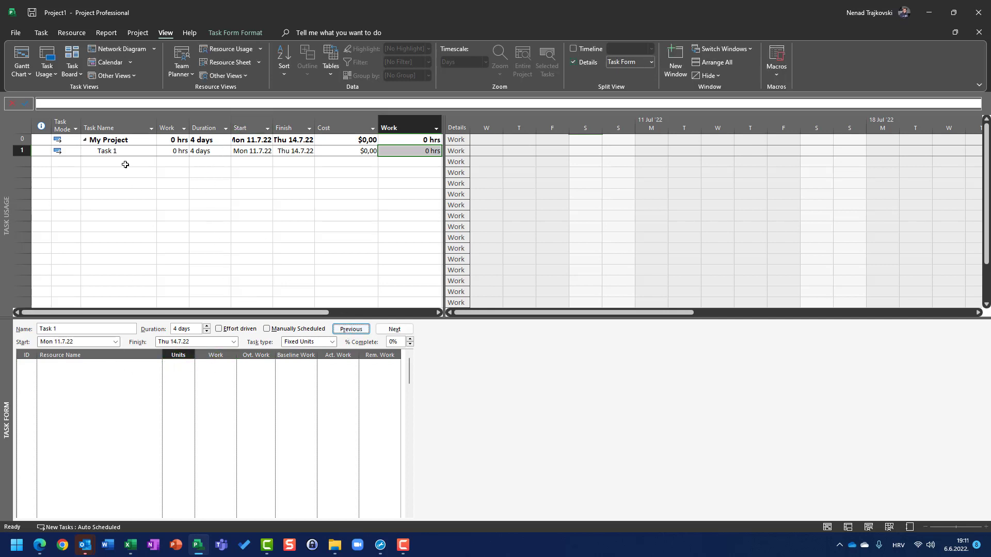
- Assign the available work resource to Task 1 with 100% units and bring its scheduled hours into view
click(118, 151)
click(150, 364)
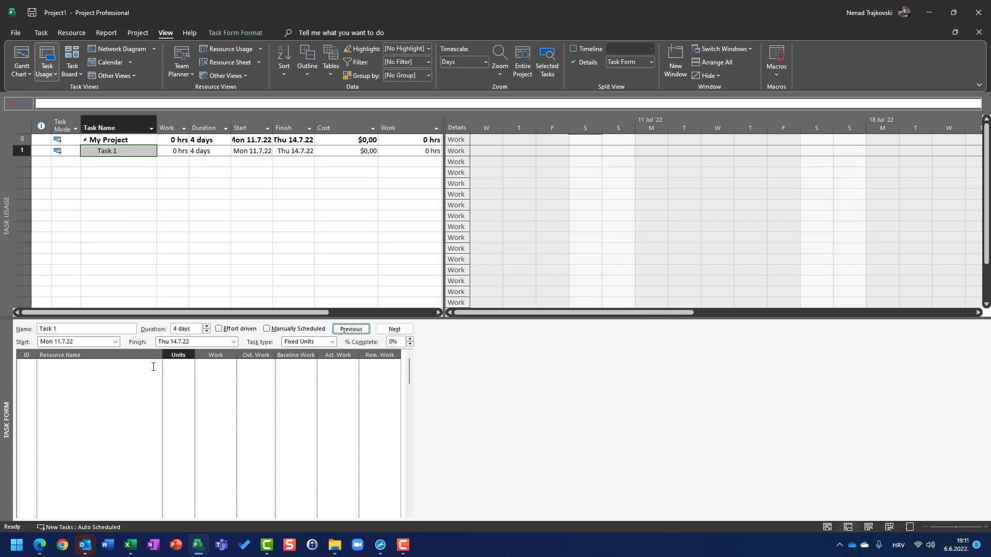
click(156, 364)
click(138, 372)
click(179, 364)
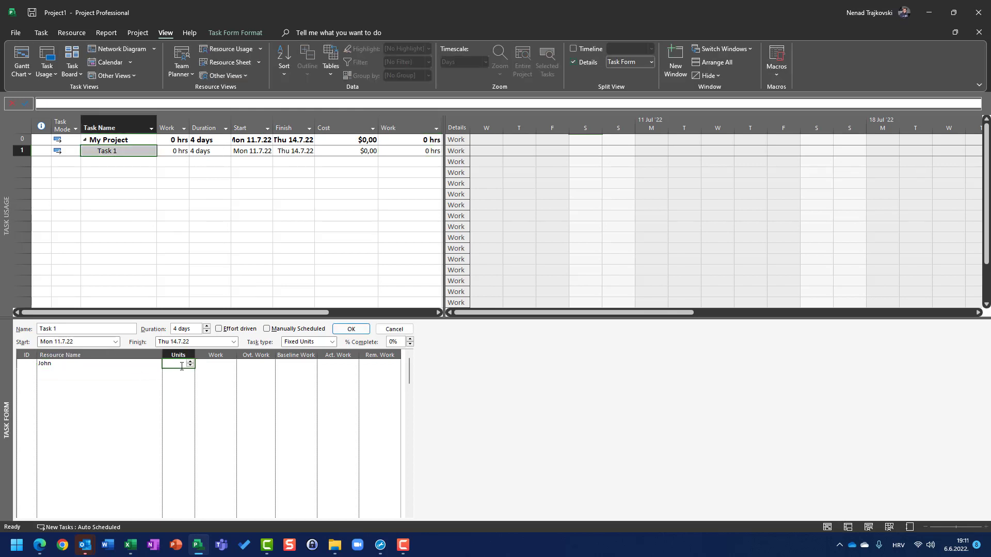
text(100)
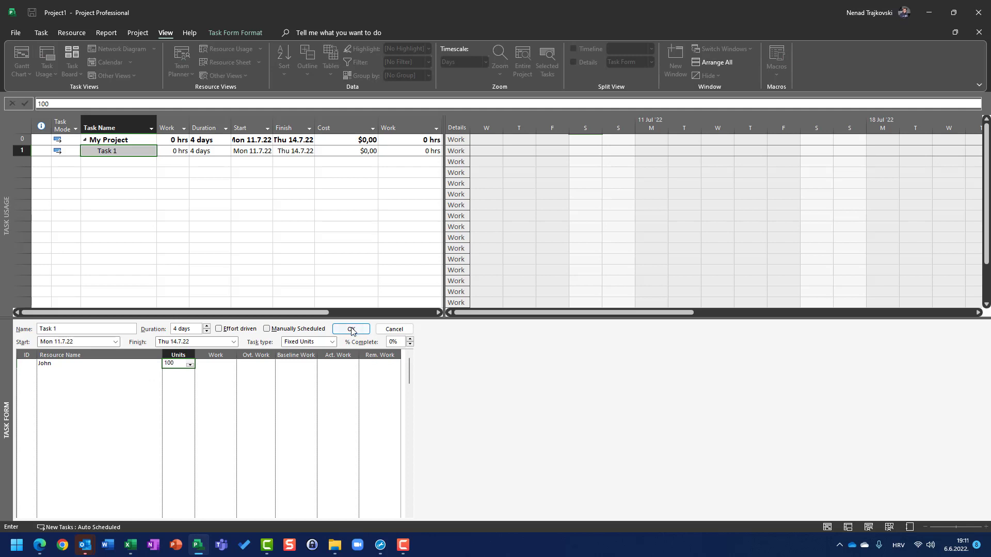
click(351, 328)
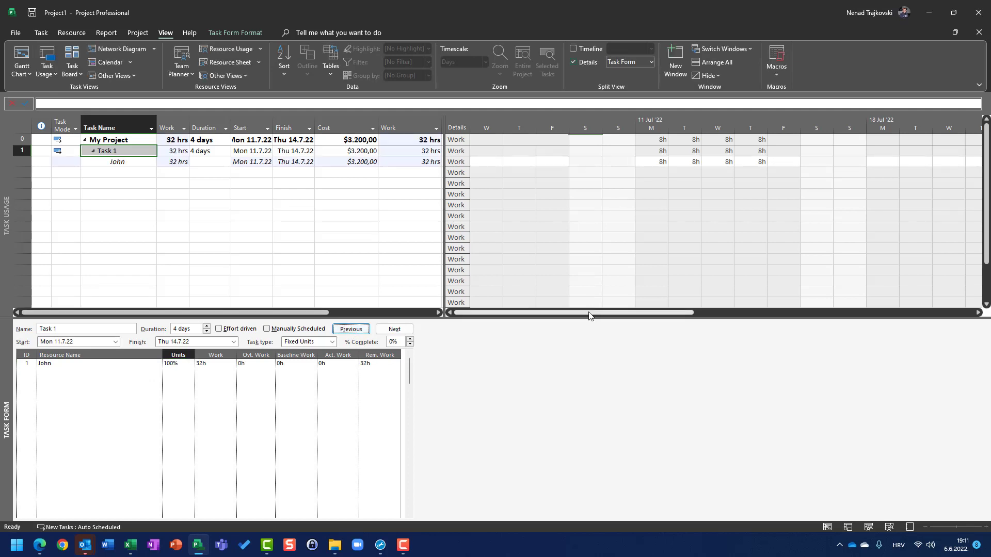
drag(588, 313, 640, 314)
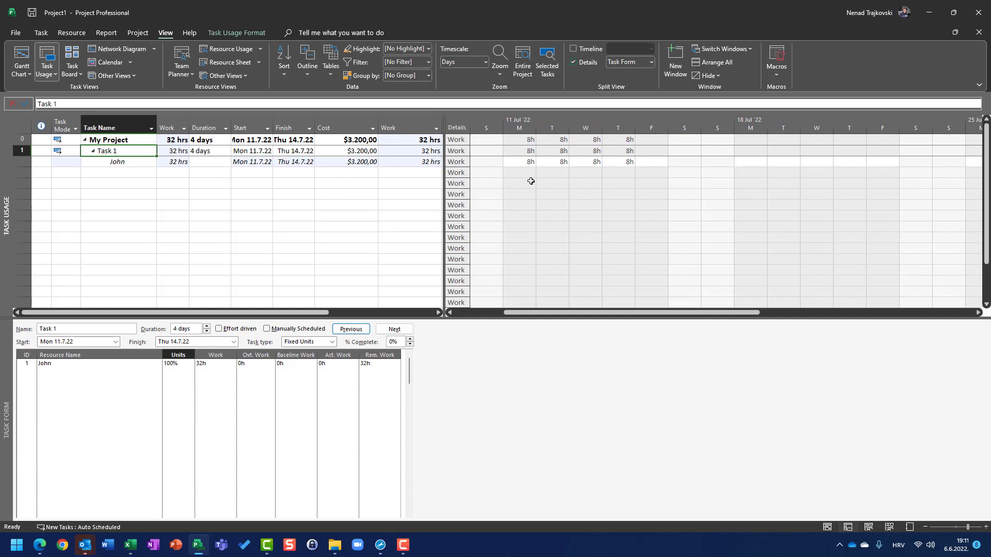
- Set the resource's units on Task 1 to 200%, and undo the change
click(183, 364)
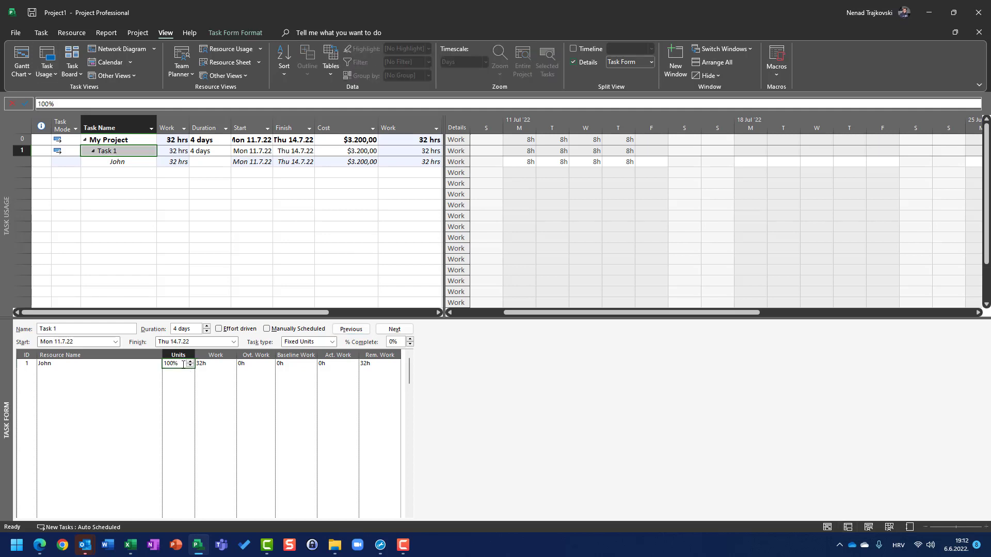
text(200)
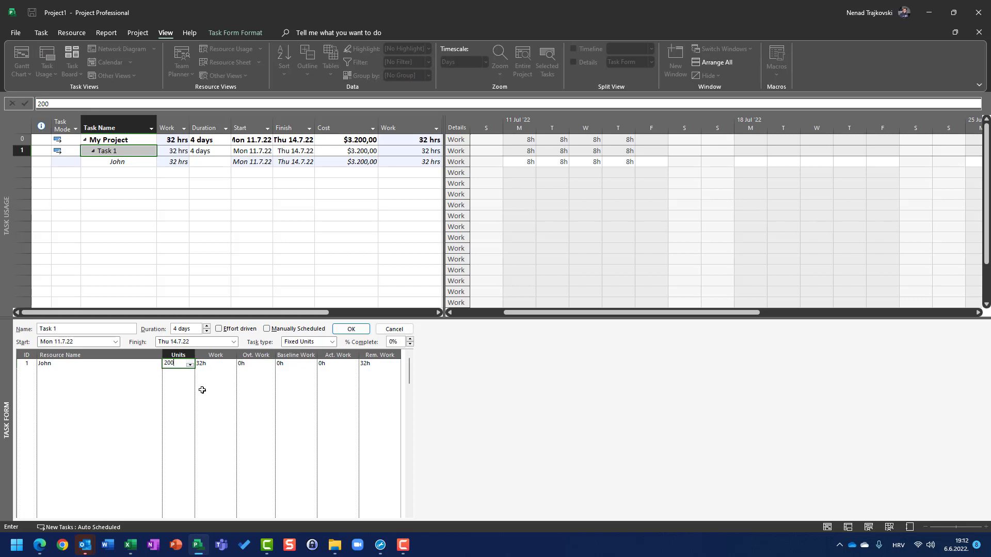
click(352, 330)
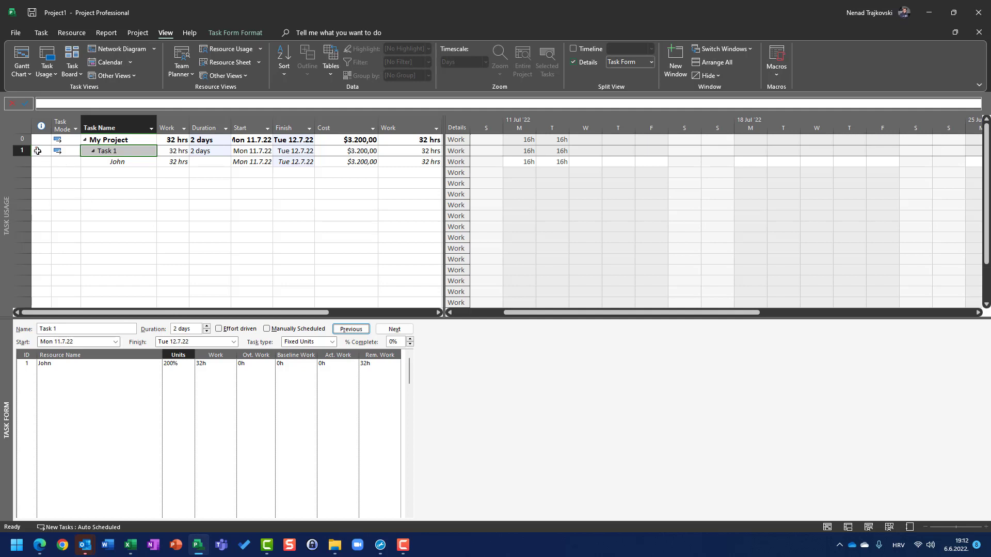
mouse_move(38, 151)
key(ctrl+z)
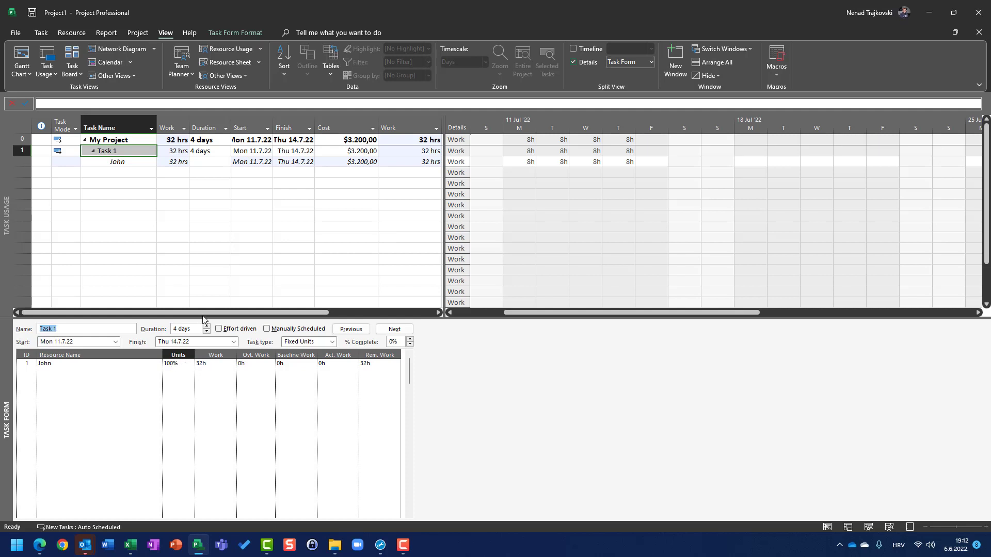
- Reapply 200% units to the Task 1 assignment to check its cost, and revert the change
click(188, 363)
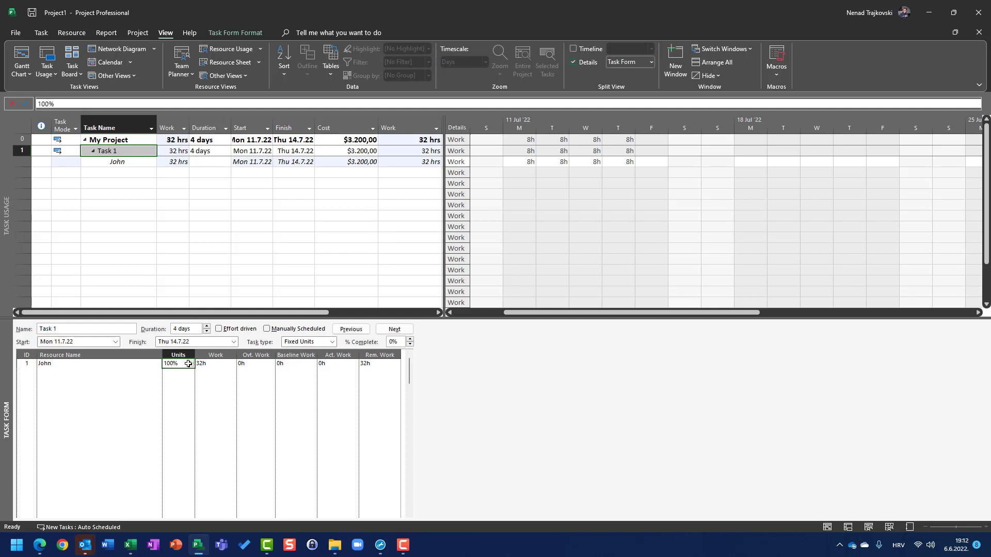
text(200)
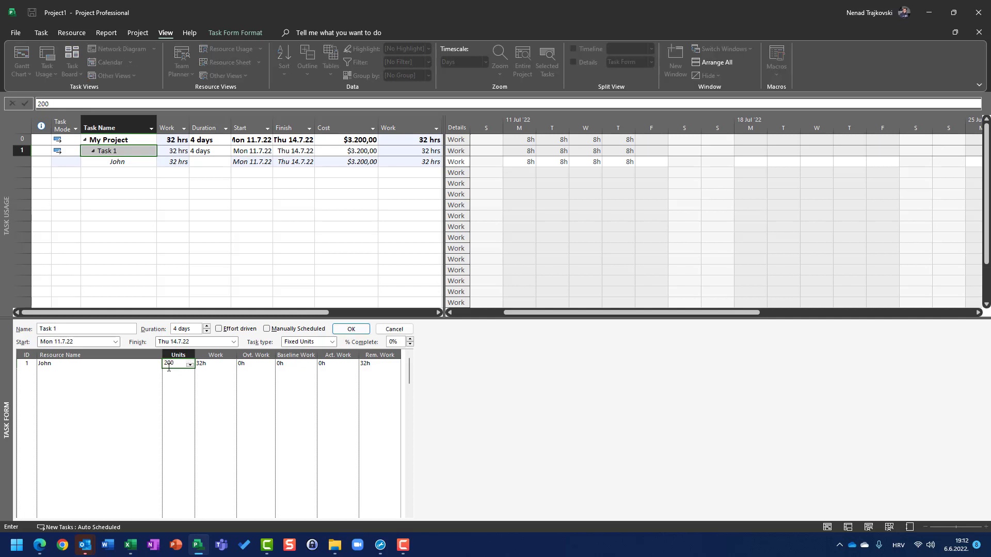
click(343, 329)
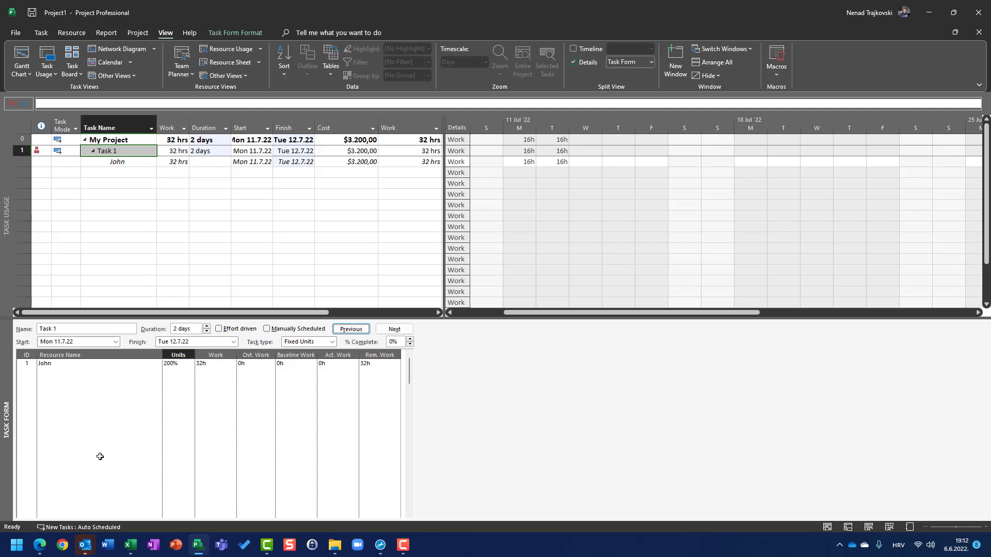
click(357, 163)
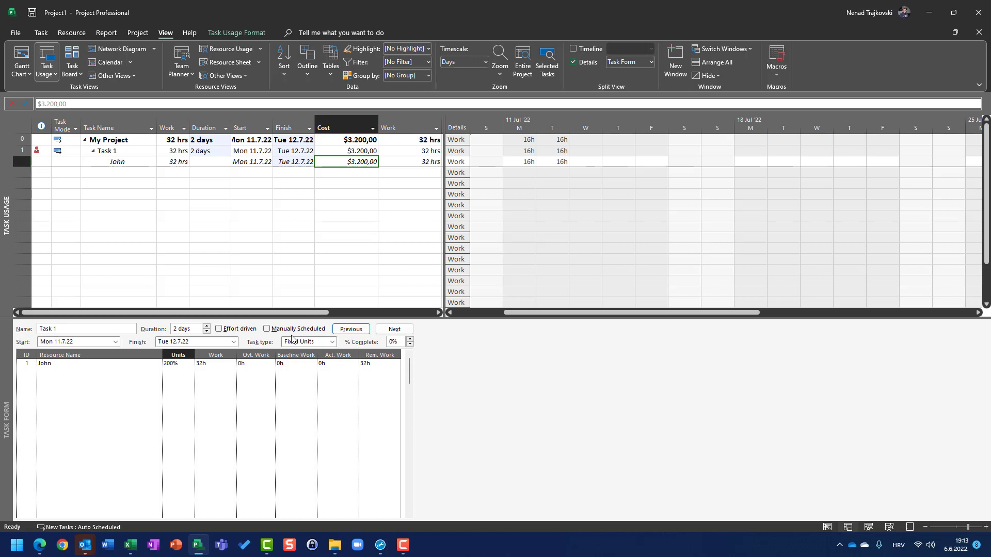
key(ctrl+z)
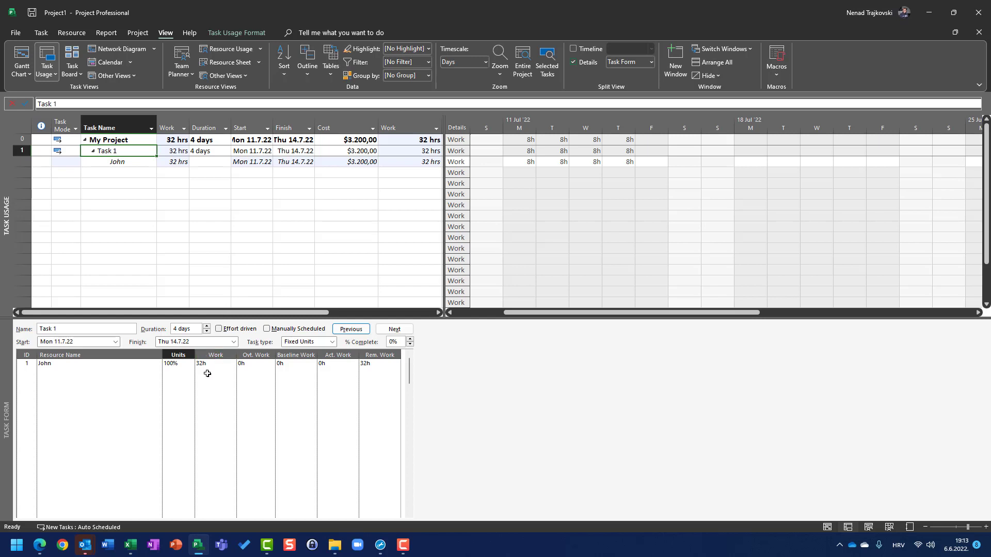
- Set the resource's overtime work on Task 1 to 16 hours, and undo the change
click(243, 366)
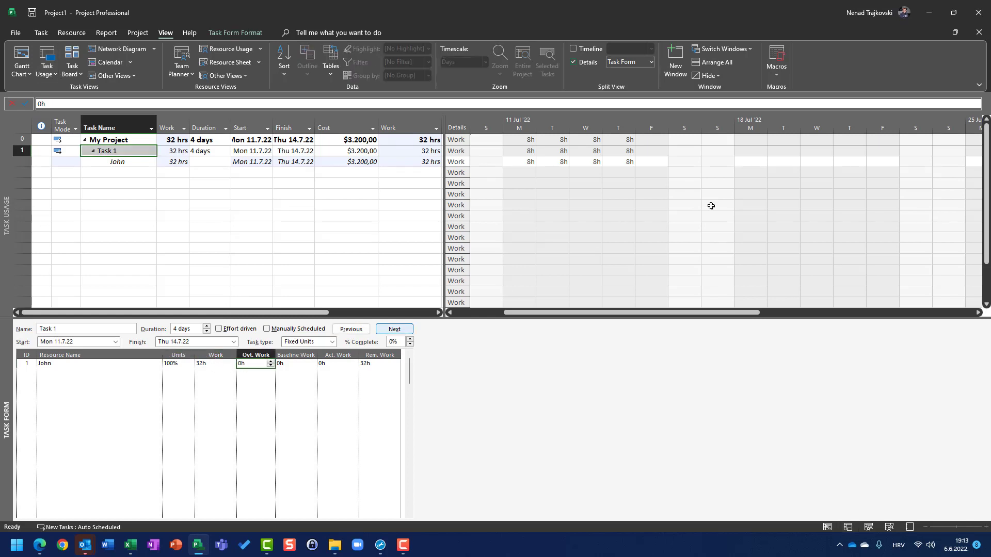
text(16)
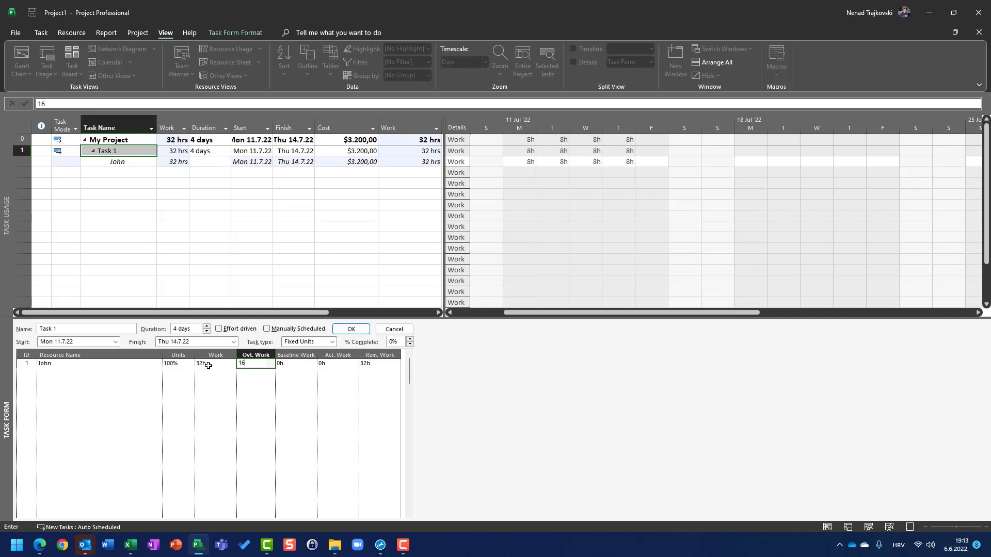
click(347, 331)
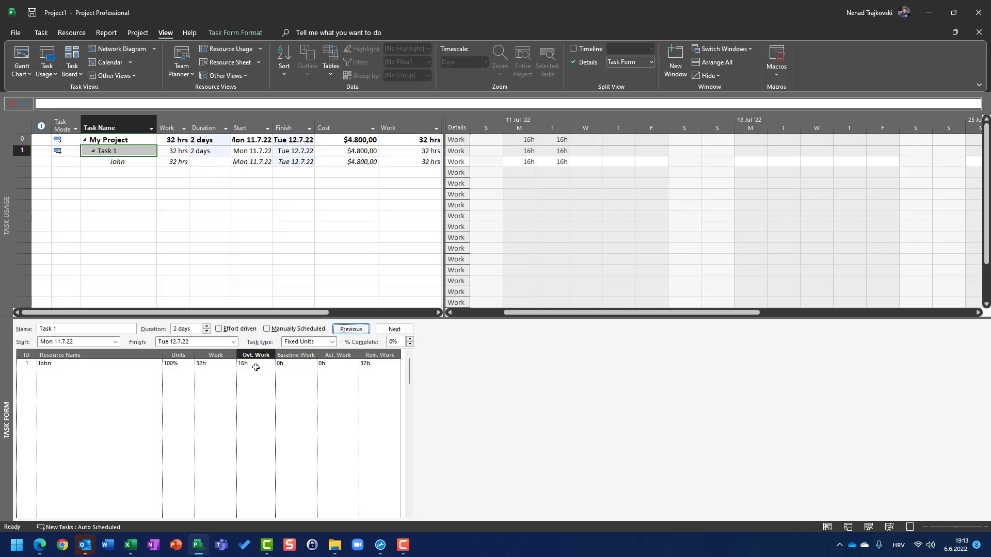
click(206, 364)
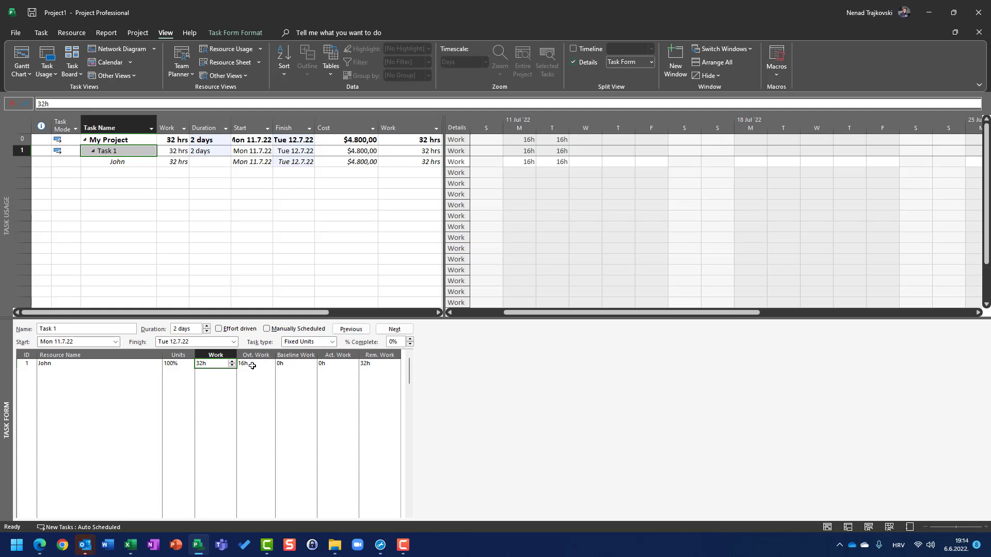
key(Return)
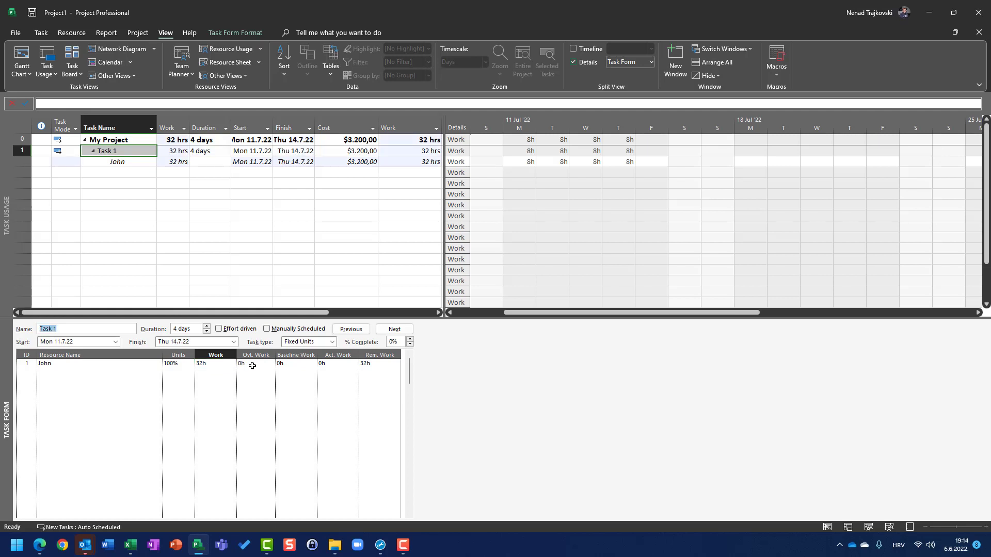
- Enter 16 hours of overtime work for the Task 1 assignment once more, and revert it
click(252, 366)
text(16)
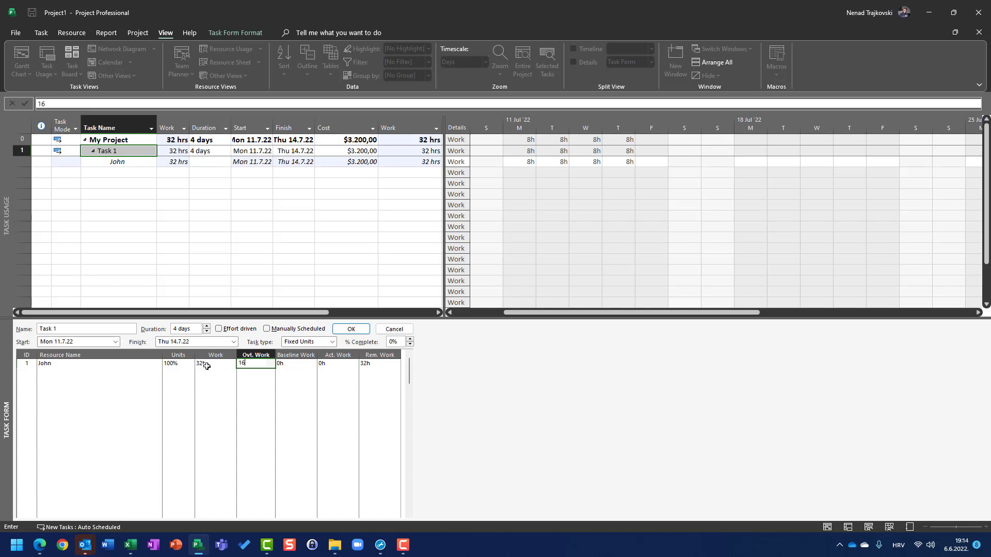
click(359, 332)
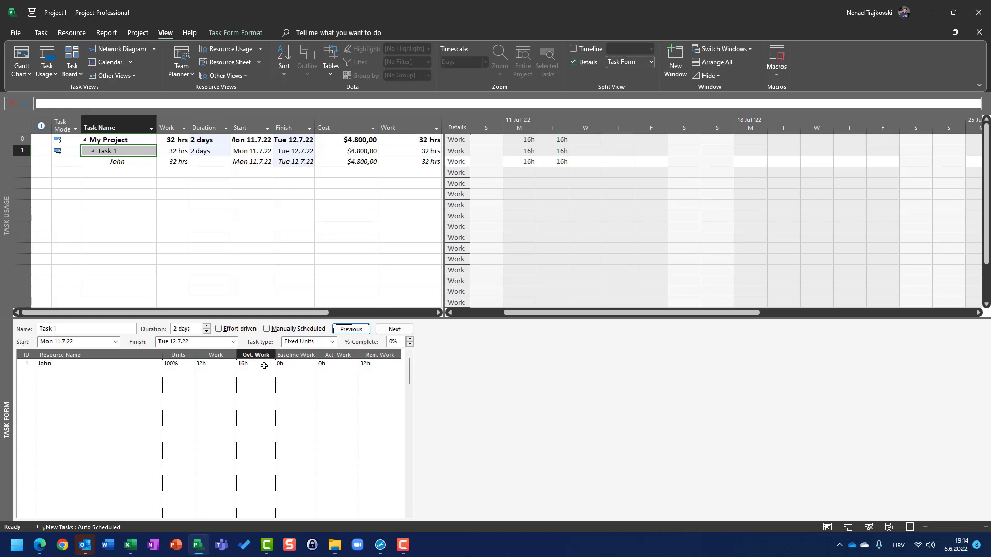
key(ctrl+z)
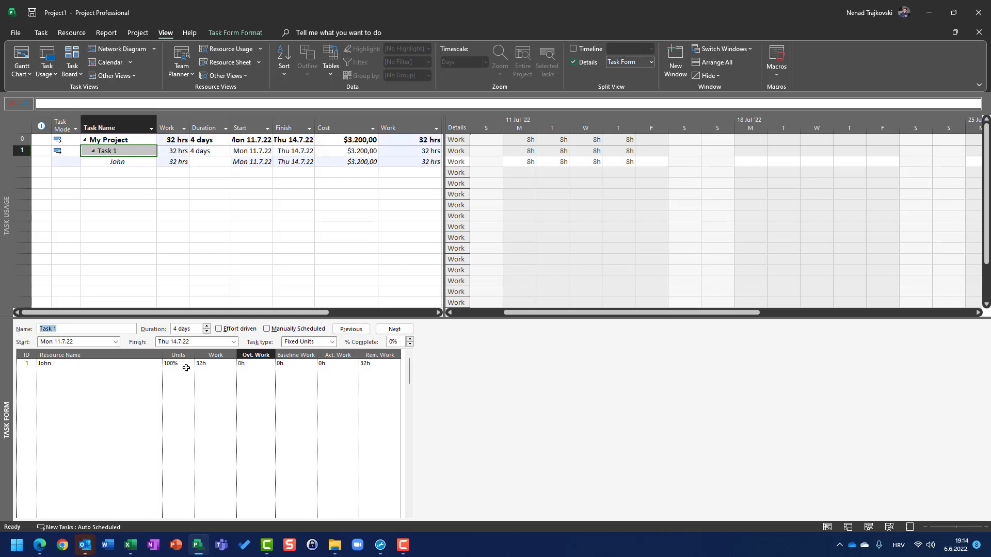
- Set the resource's units on Task 1 to 200% again, and undo the change
click(183, 363)
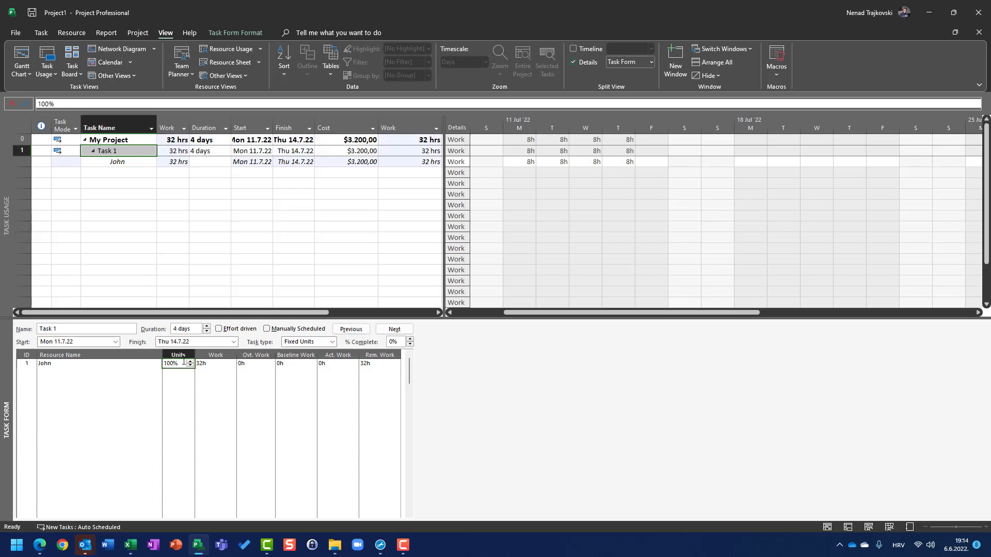
text(200)
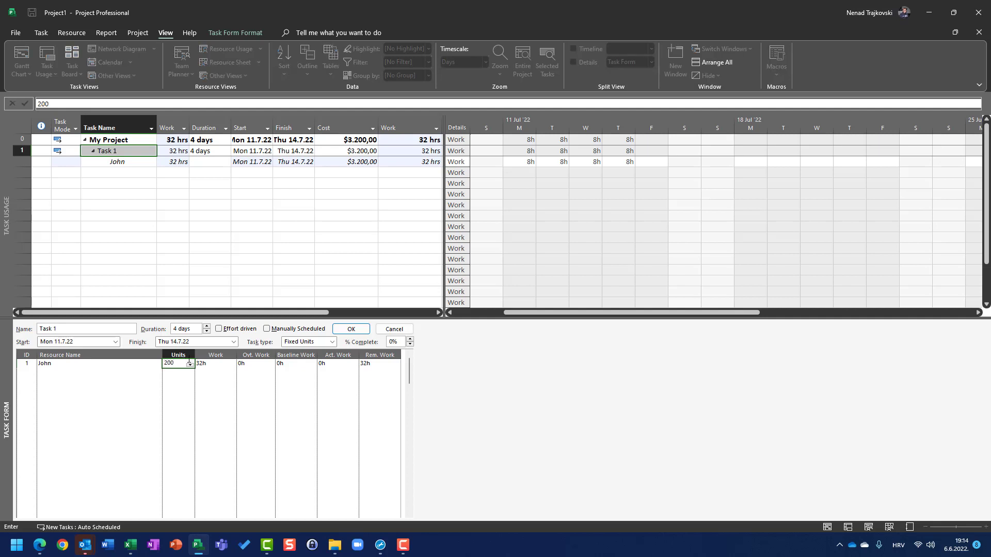
click(361, 329)
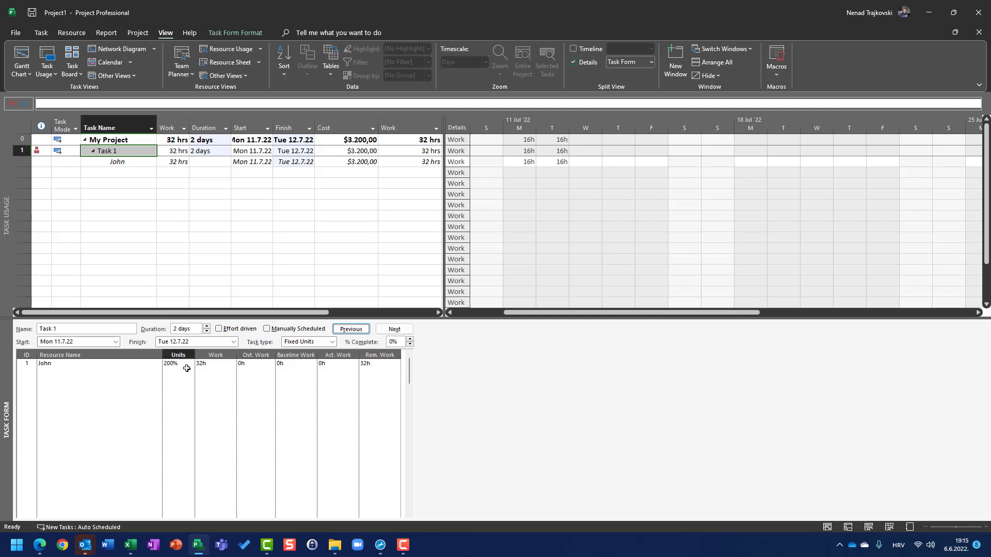
key(ctrl+z)
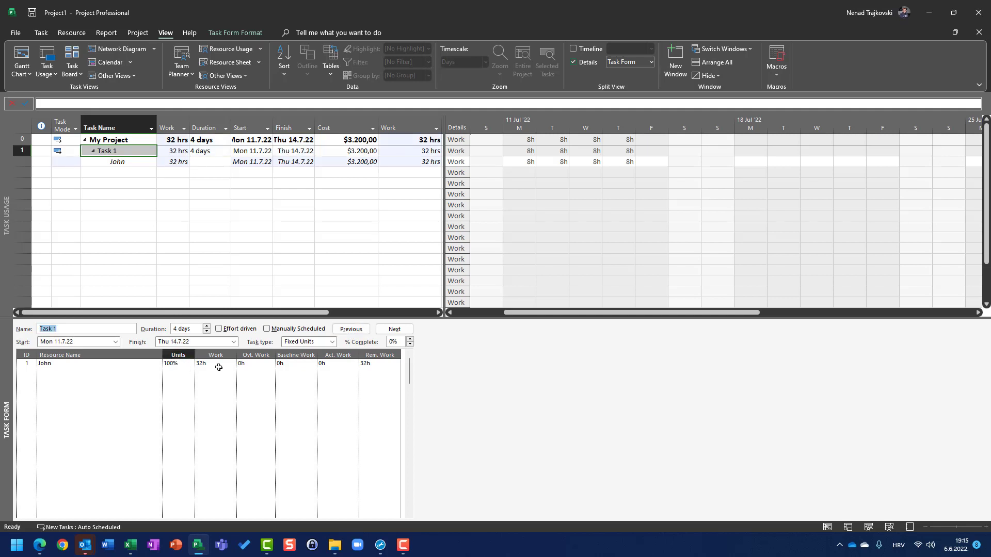
- Enter 16 hours of overtime work for the resource on Task 1 and check the assignment's cost
click(261, 366)
text(16)
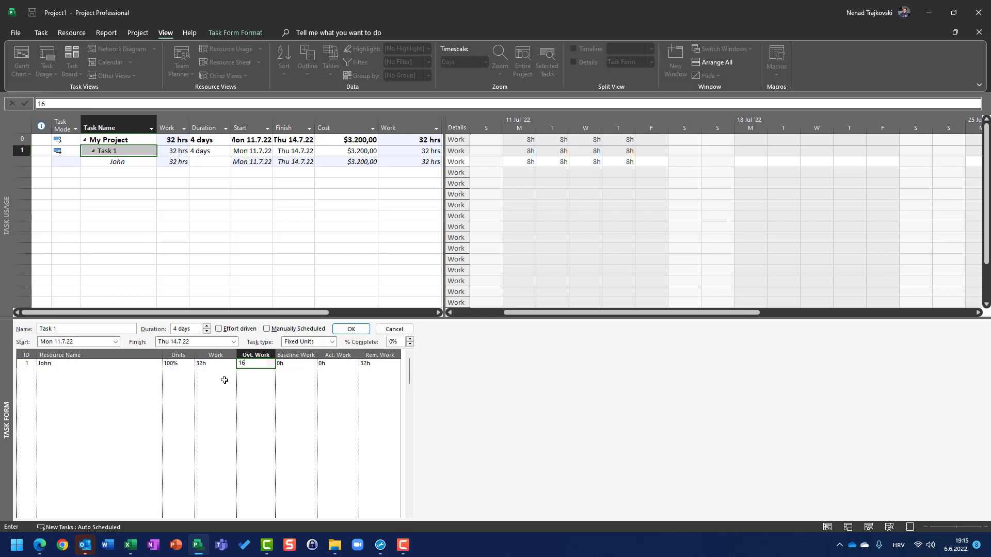
click(342, 333)
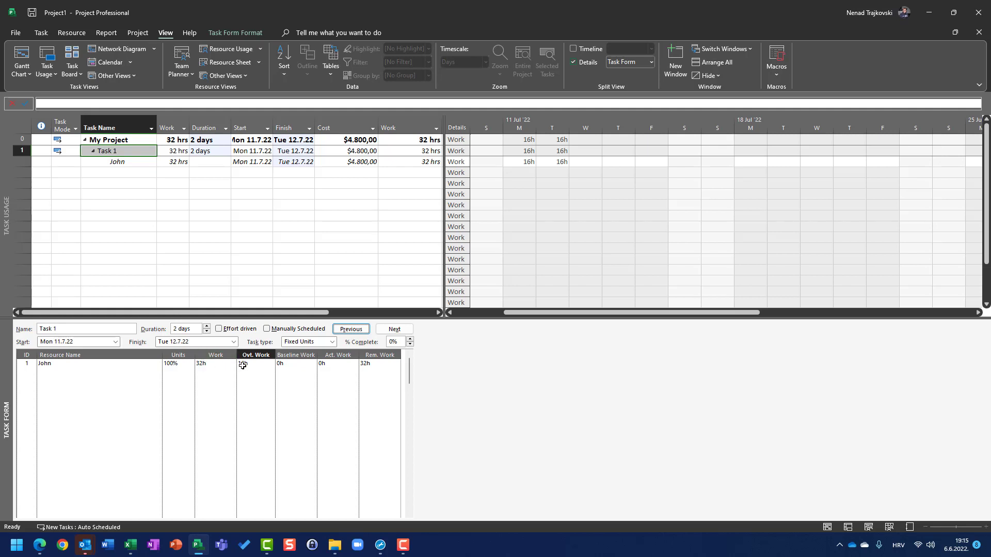
click(354, 162)
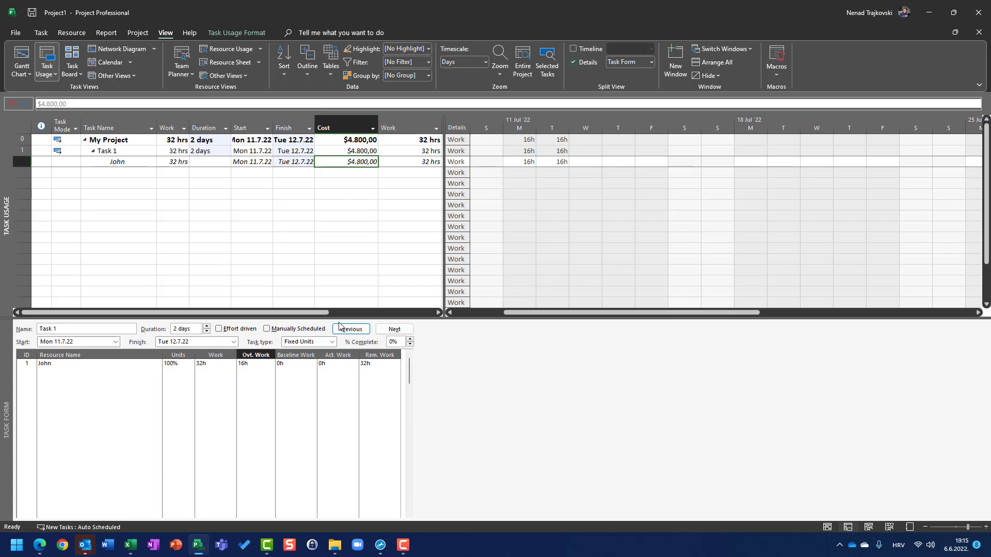
click(204, 366)
click(204, 205)
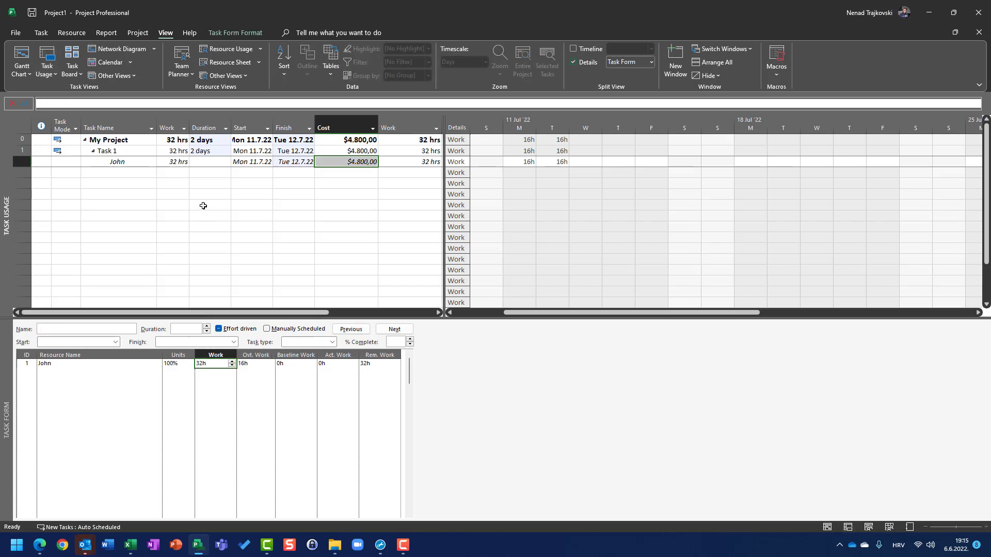
- Examine the resource's standard and overtime rates in the Resource Sheet, and the Task 1 cost in the Gantt Chart
click(234, 63)
click(303, 132)
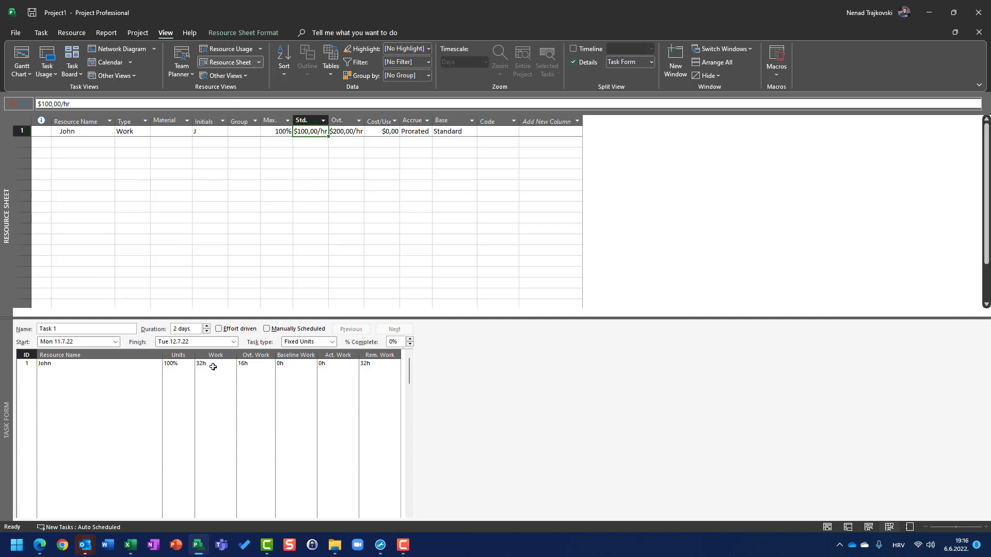
click(307, 133)
key(Escape)
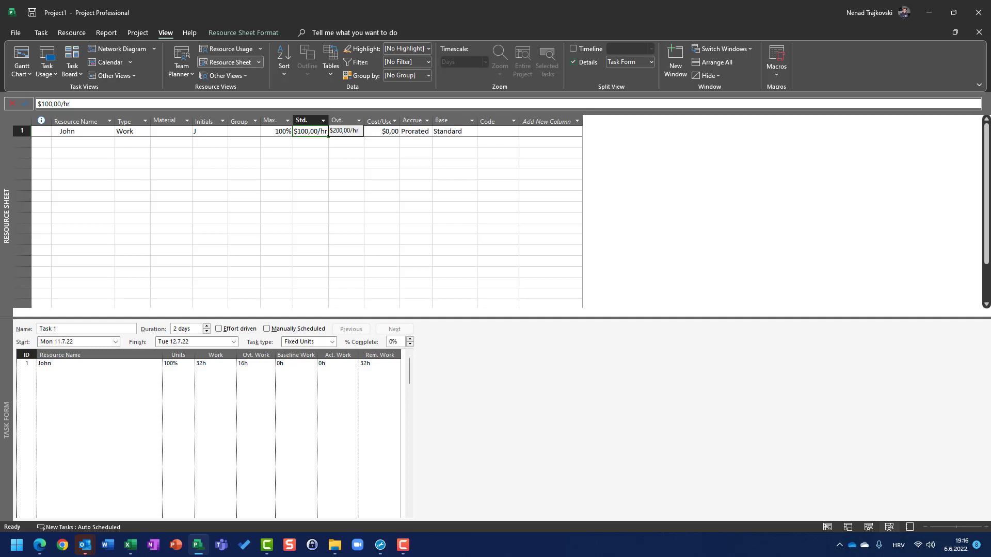
click(170, 218)
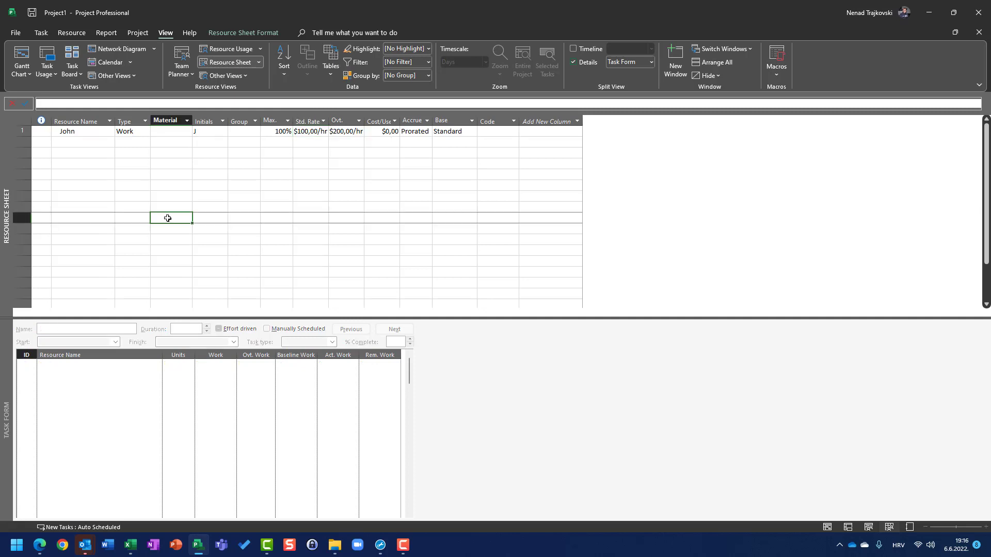
click(22, 54)
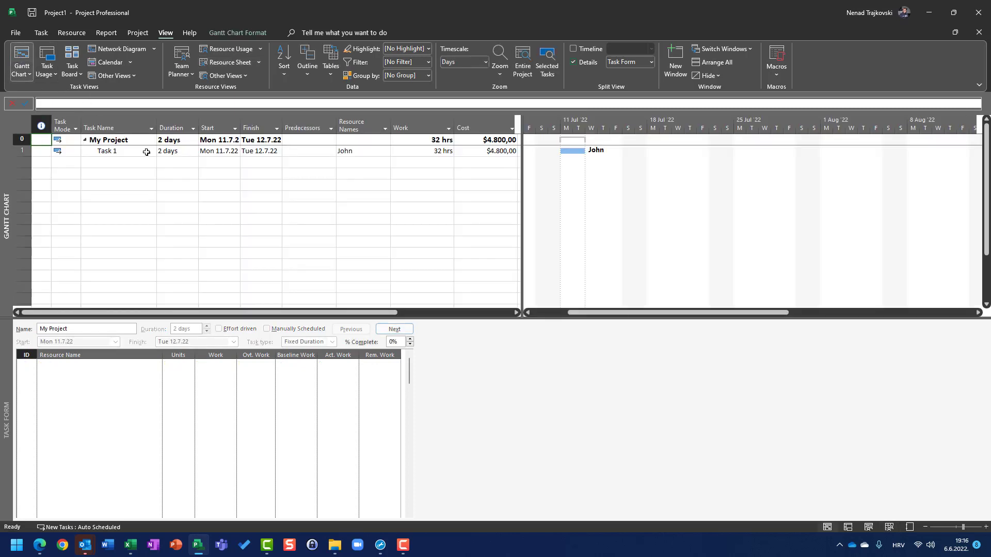
click(476, 152)
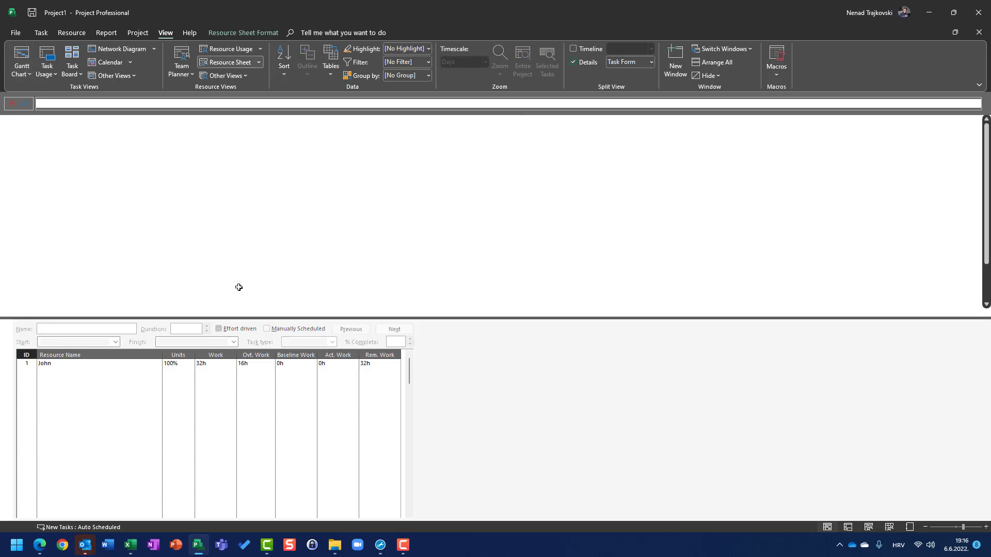
- Return to the Task Usage view and undo the overtime work entry on Task 1
key(ctrl+z)
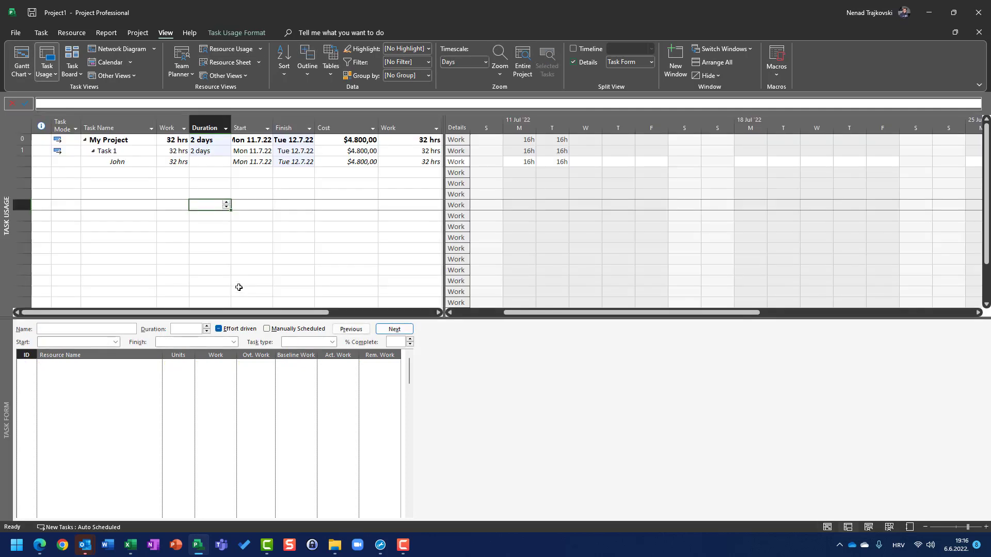
key(ctrl+z)
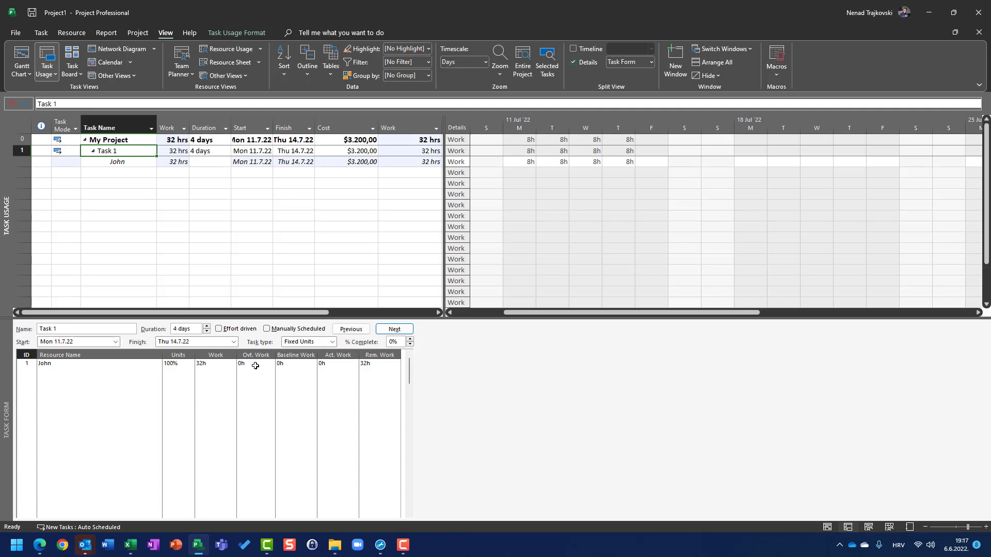
- Set the resource's work on Task 1 to 48 hours and its overtime work to 16 hours
click(201, 367)
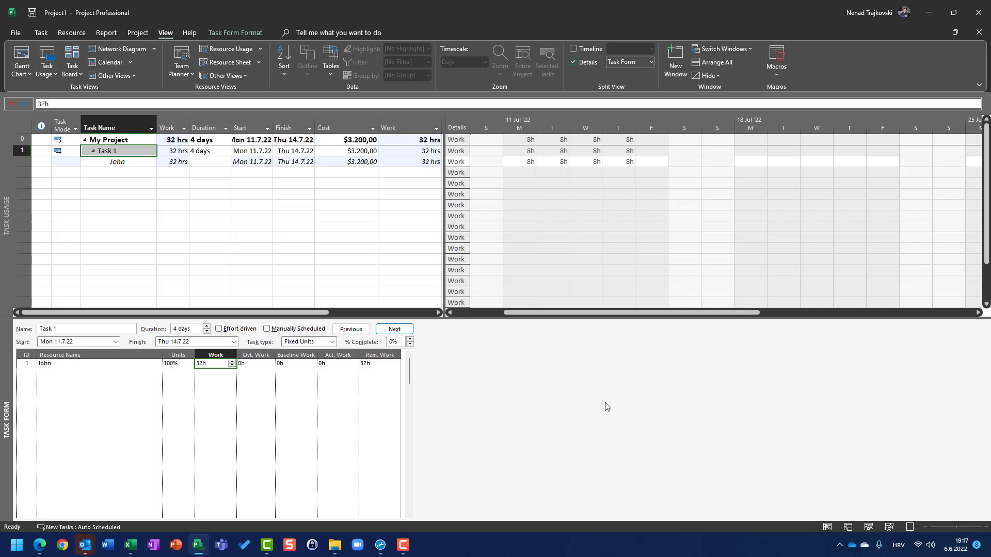
text(48)
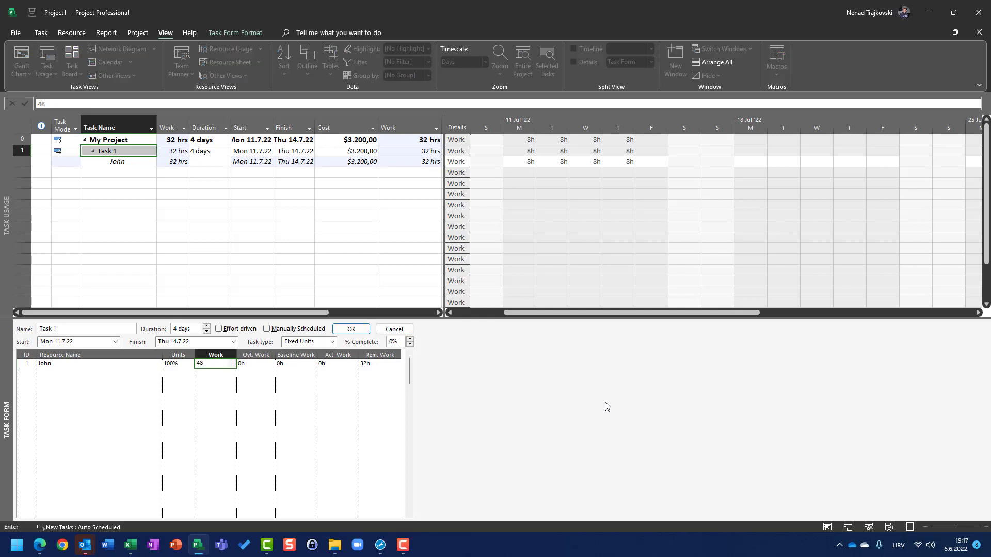
key(Escape)
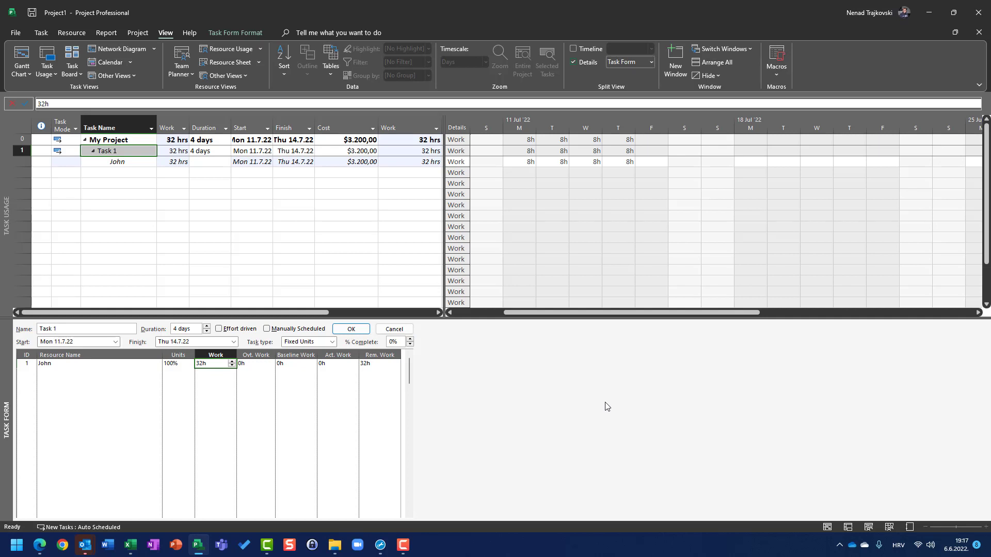
text(48)
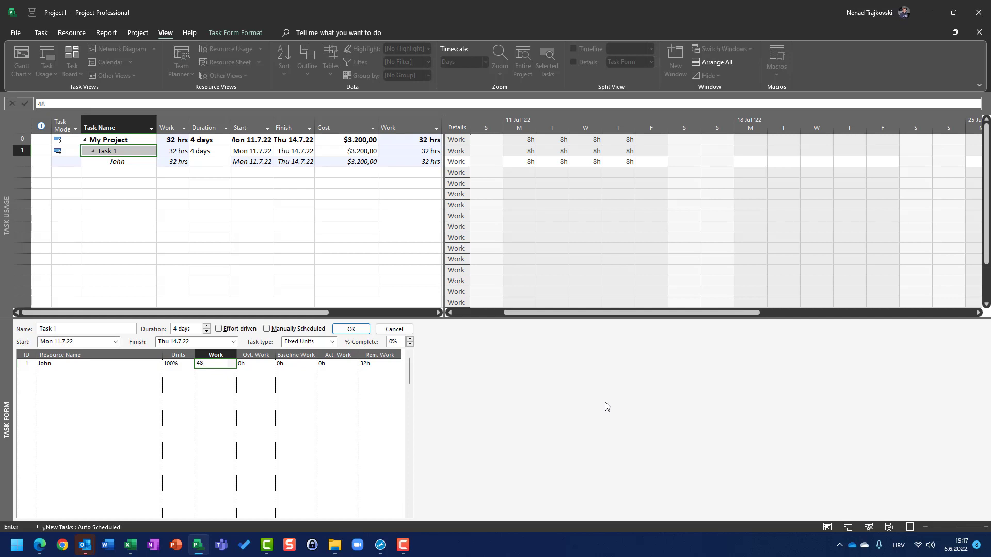
key(Tab)
text(1)
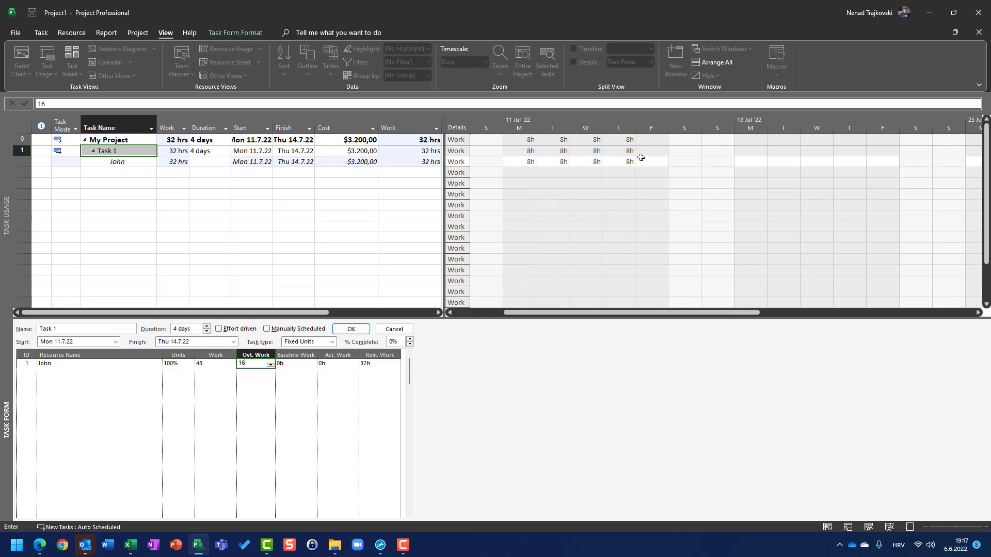
click(344, 331)
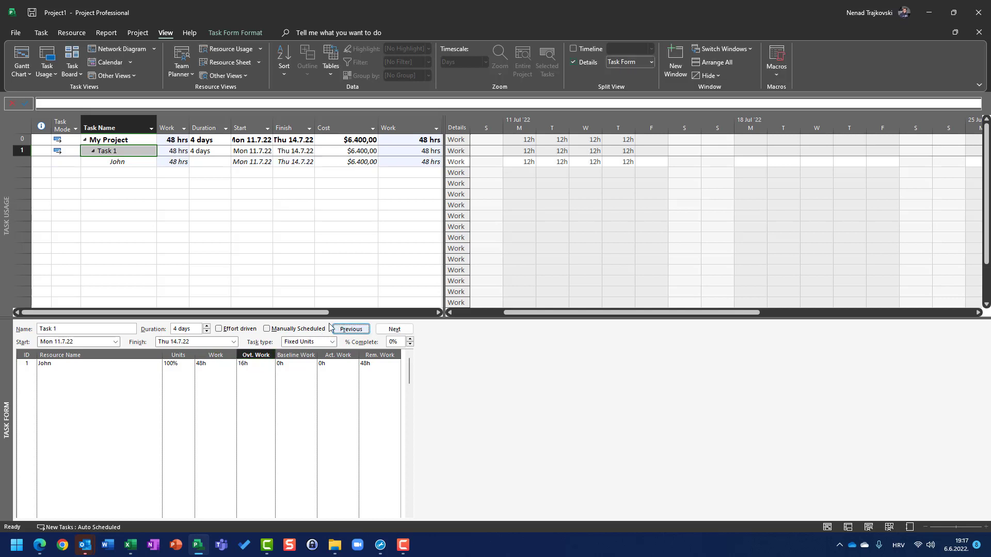
- Review the Task 1 work and overtime hours, and examine the total work, overtime and duration calculation in the Excel workbook
click(213, 365)
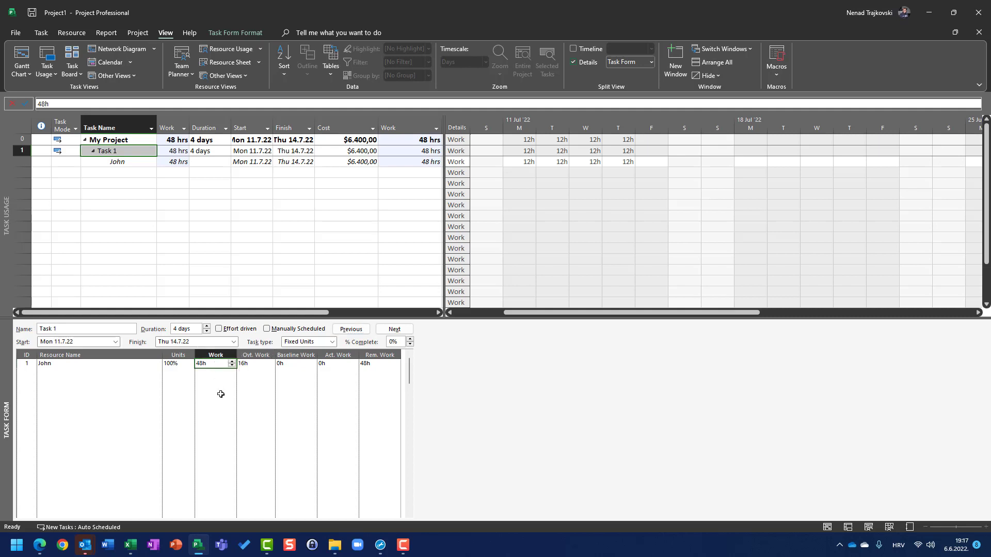
click(251, 365)
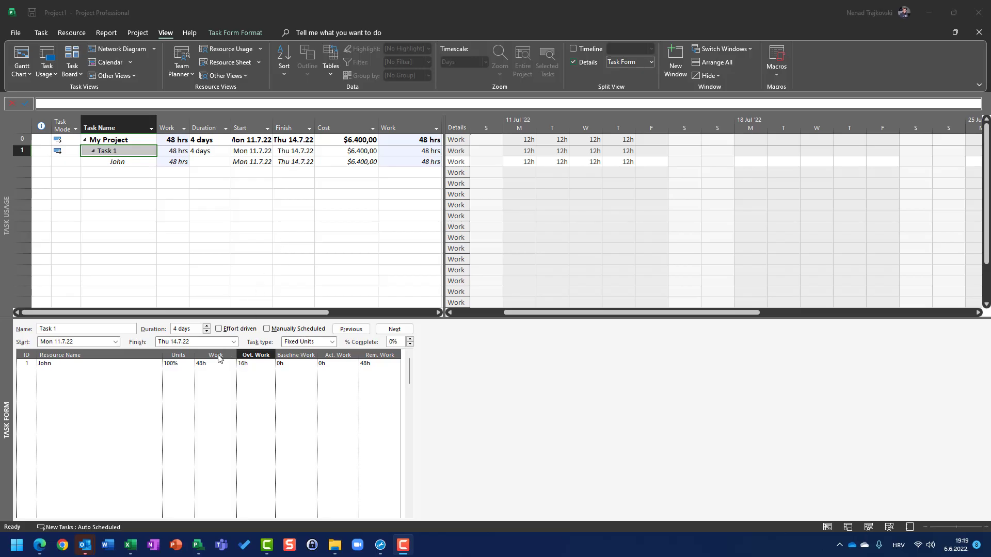
click(213, 364)
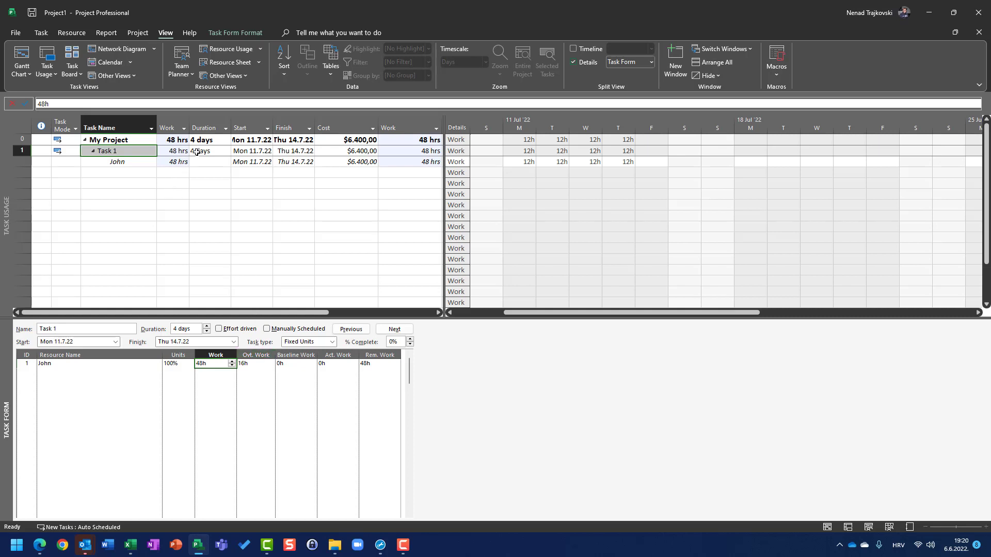
click(131, 546)
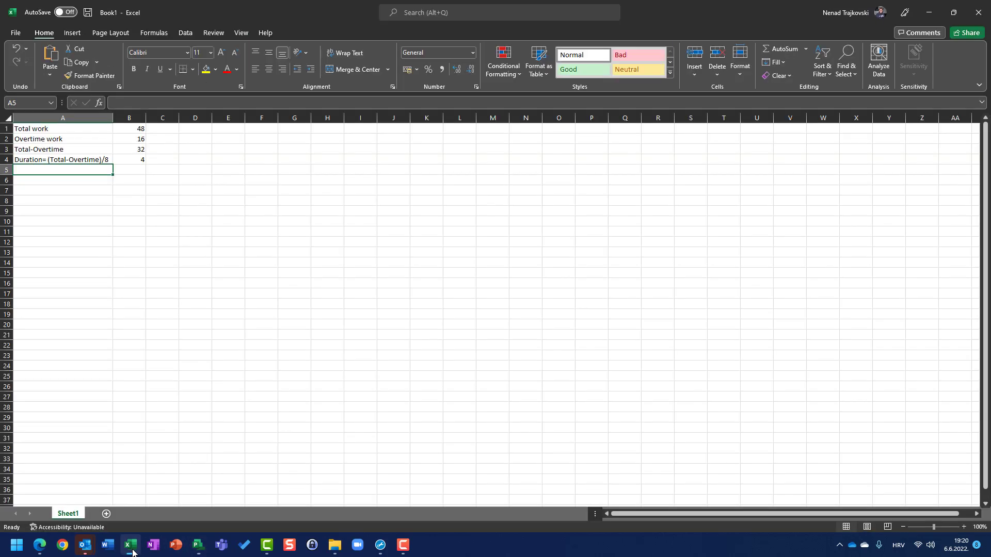
click(129, 127)
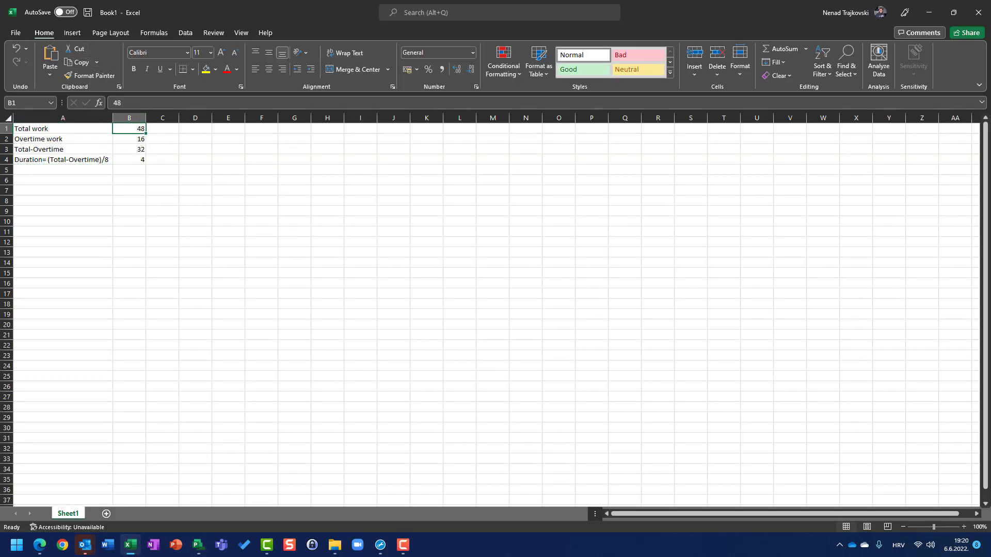
click(129, 139)
click(129, 149)
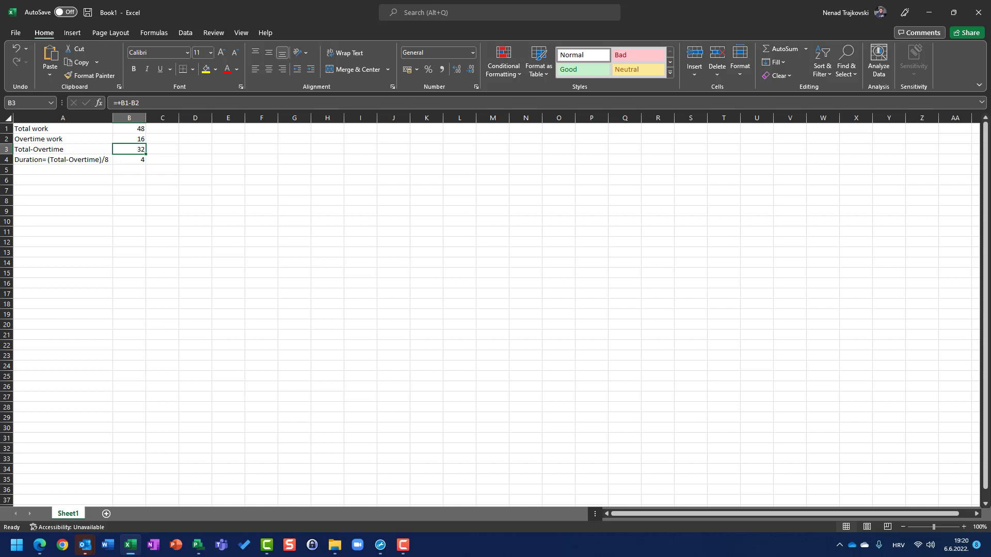
click(63, 149)
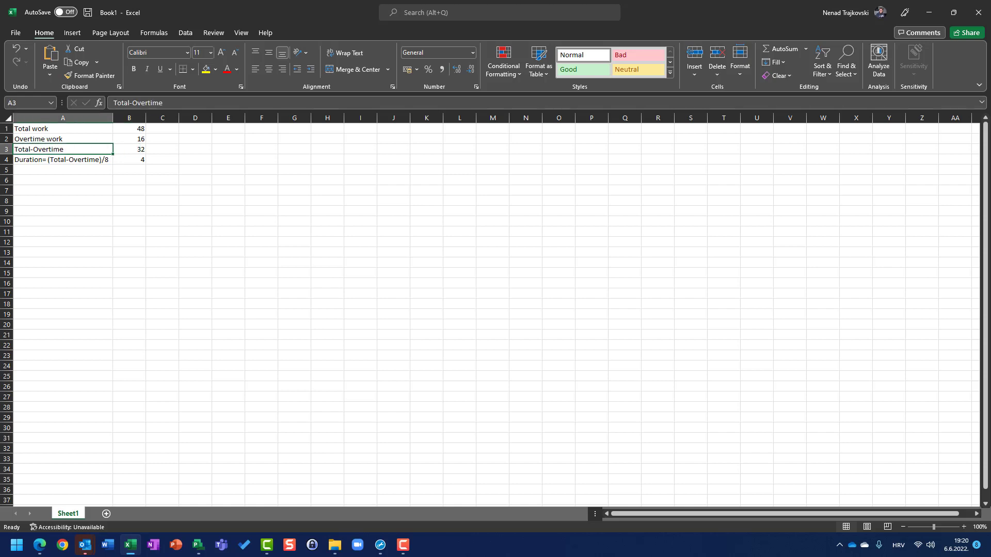
click(63, 159)
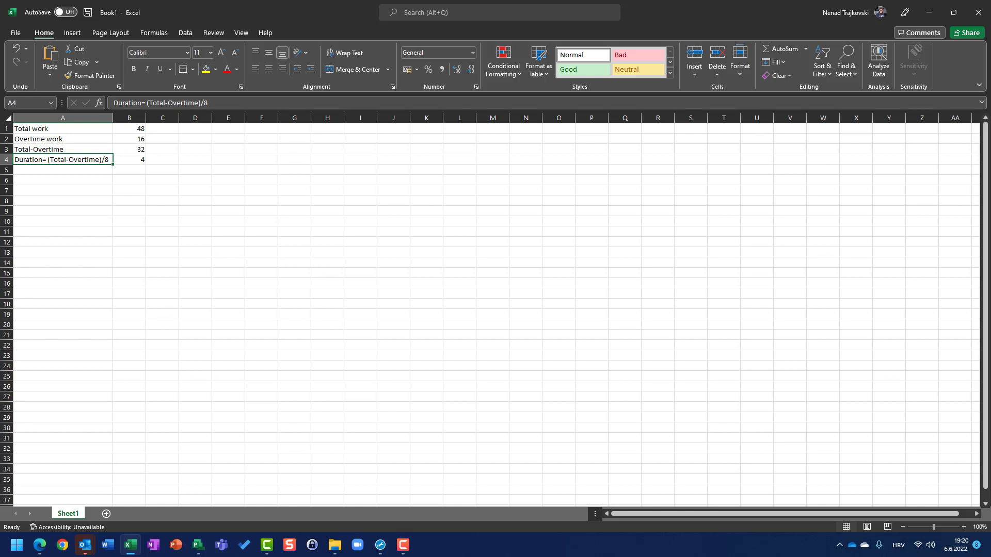
key(Up)
key(Right)
key(Down)
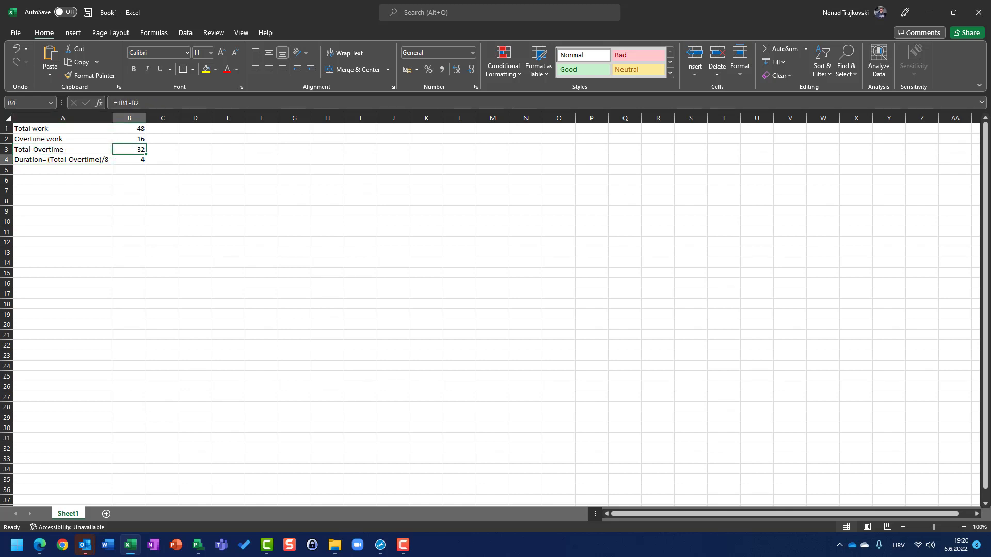
key(Left)
key(Right)
- Switch to Project and set the resource's work on Task 1 to 56 hours and the overtime work to 8 hours
click(199, 546)
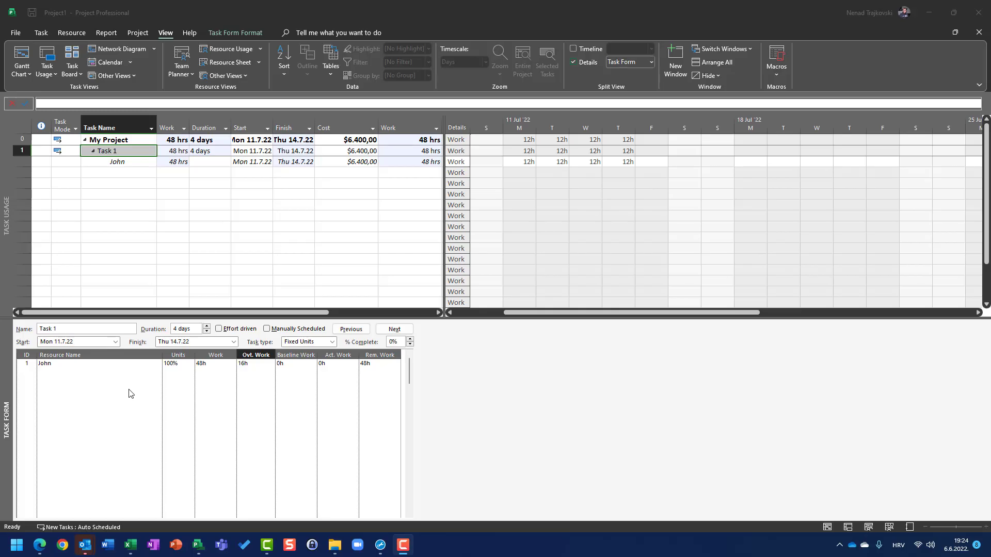
click(205, 363)
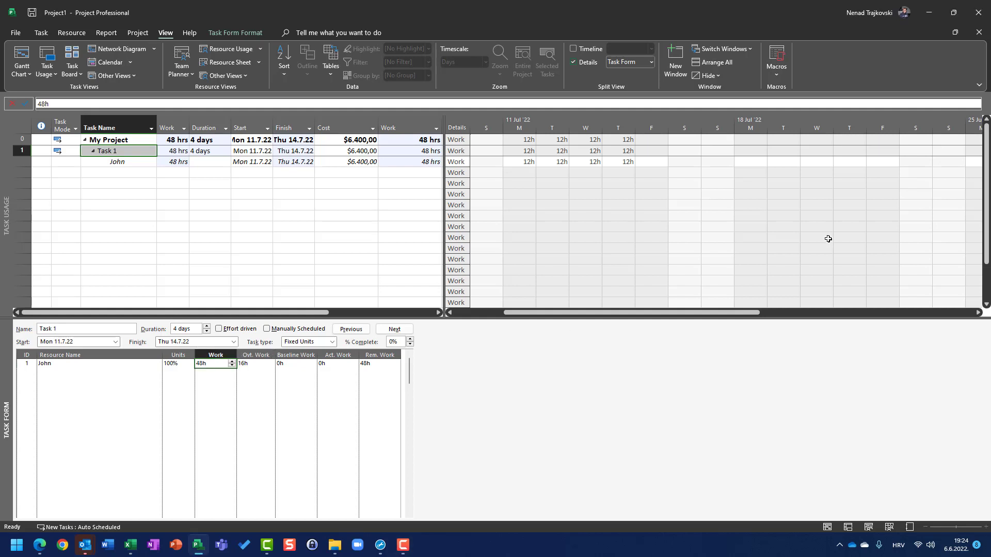
text(56)
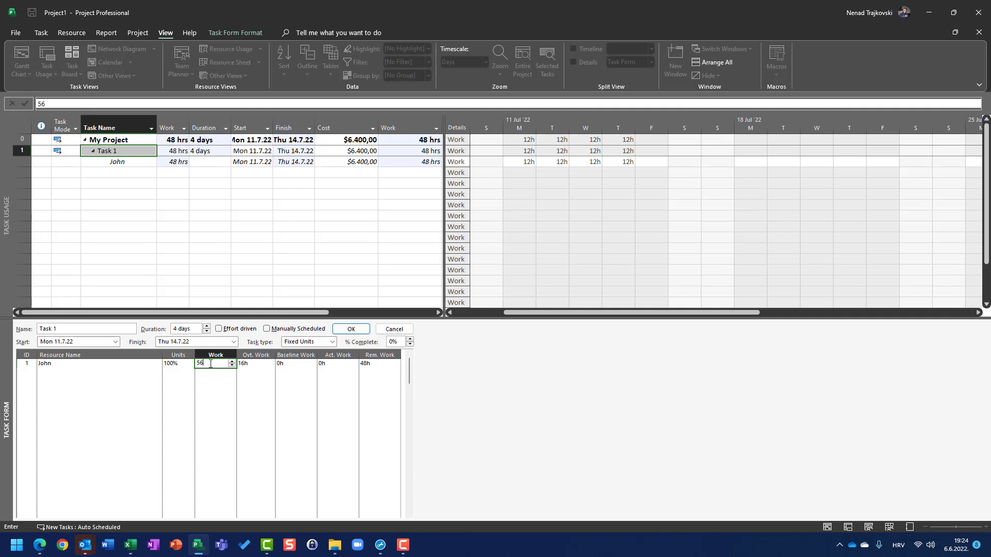
click(246, 362)
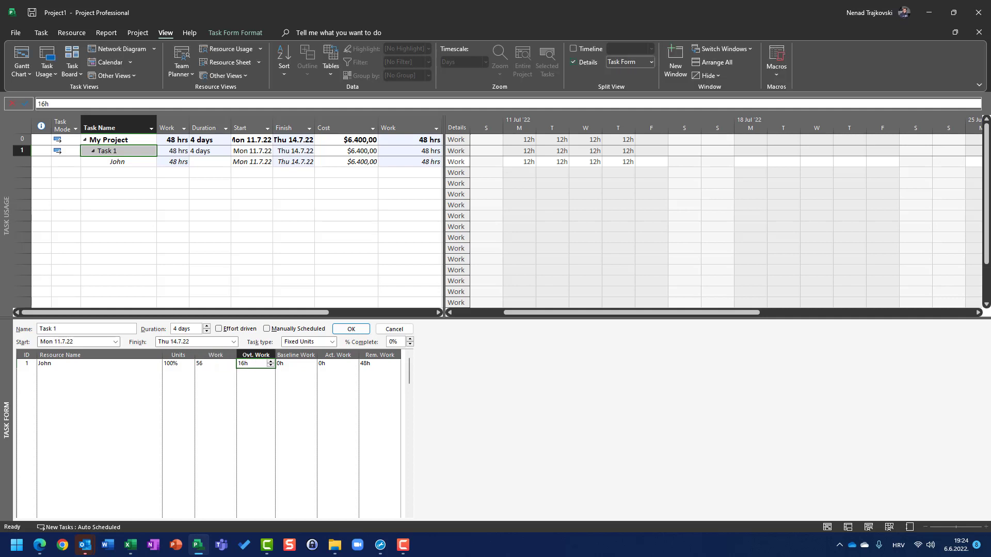
text(8)
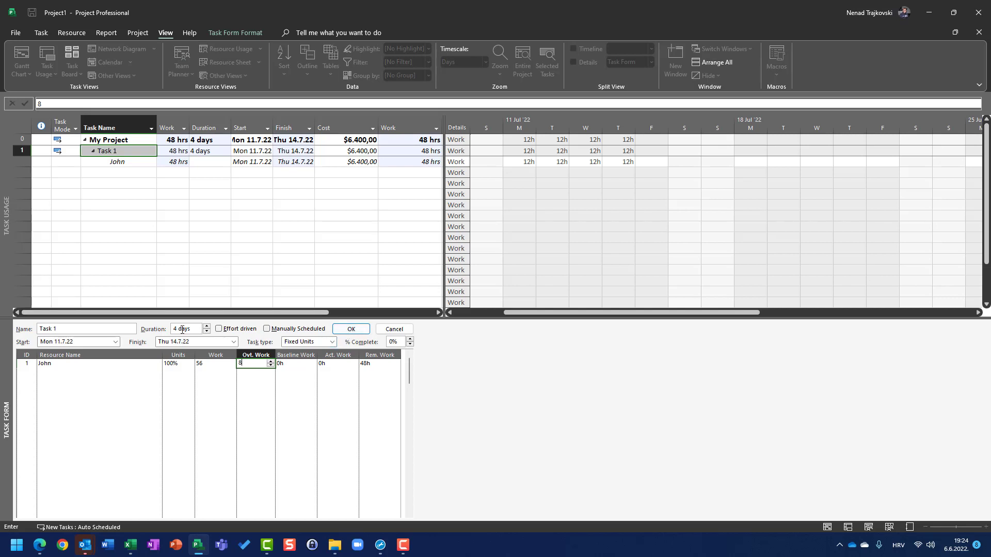
click(346, 330)
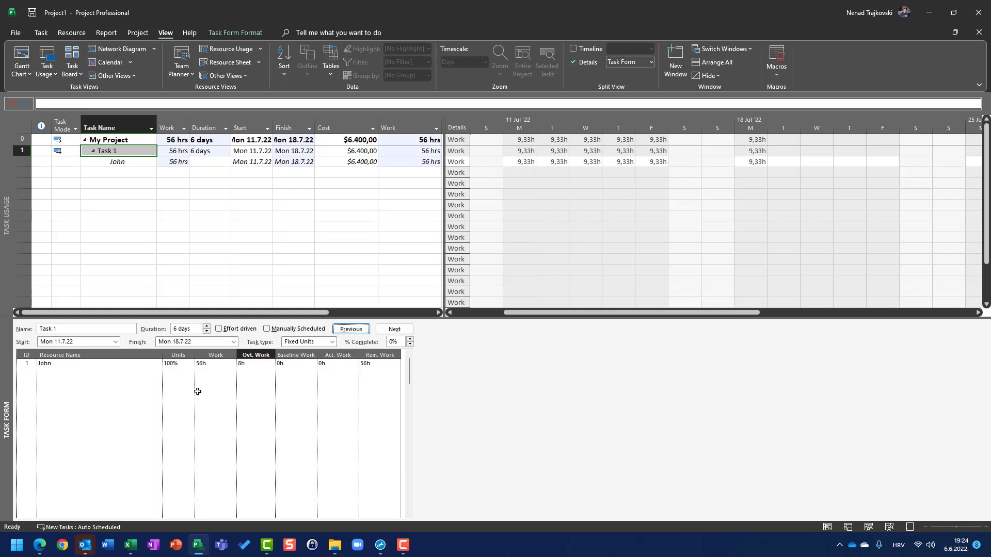
- Switch to Excel and examine the total work, overtime, difference and duration calculation in column C
click(136, 549)
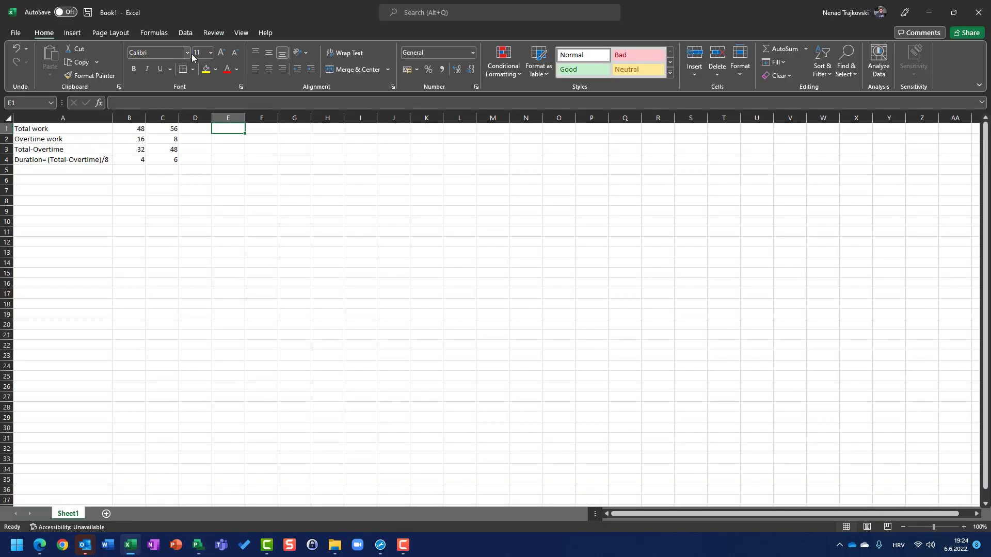
click(178, 130)
drag(179, 131, 196, 129)
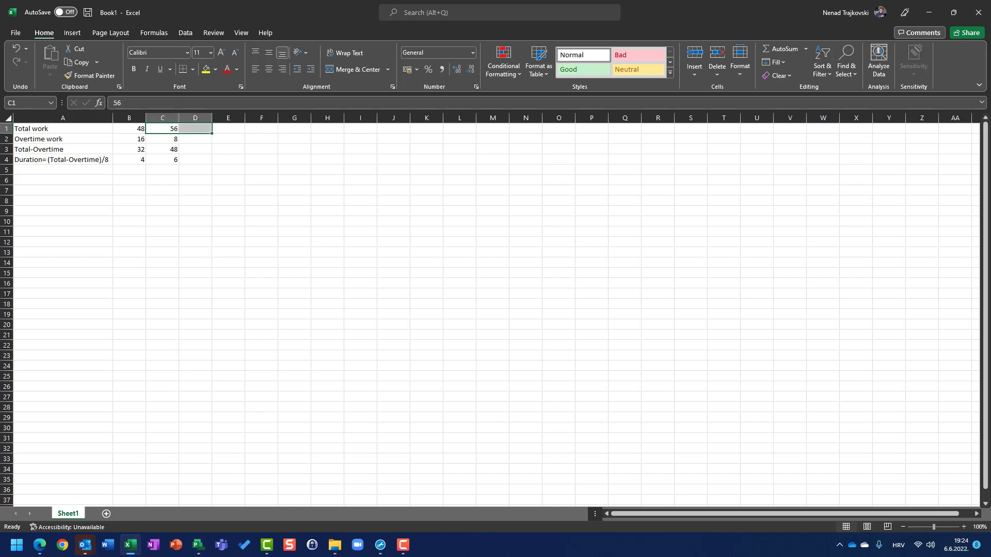
click(139, 128)
click(171, 129)
click(170, 139)
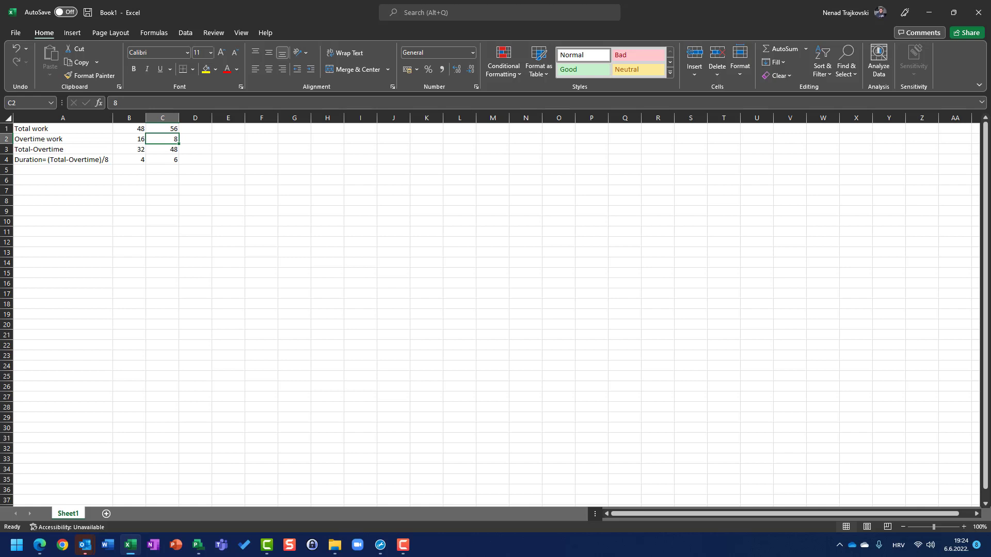
click(168, 149)
key(Up)
key(Up)
key(Down)
key(Down)
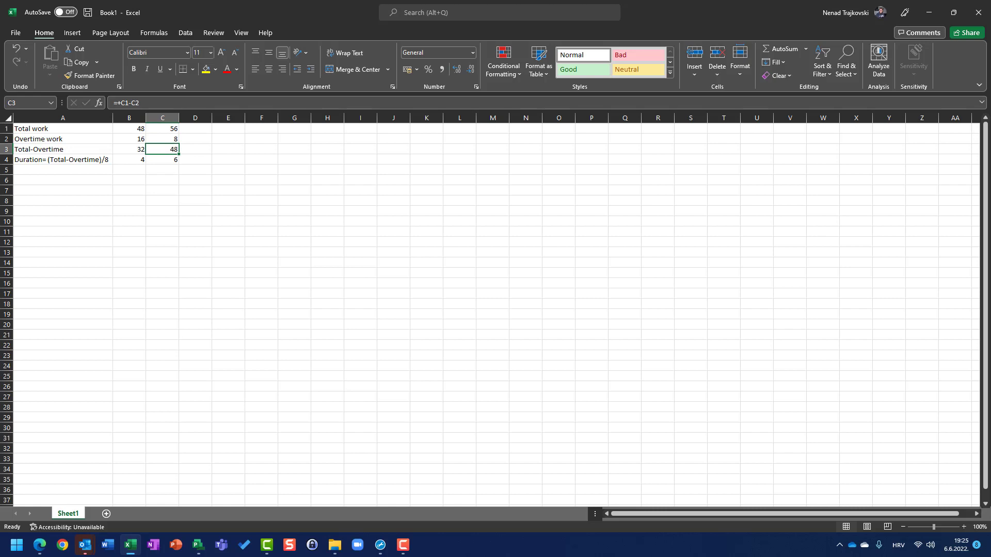
key(Down)
key(Left)
key(Left)
key(Right)
key(Right)
key(Right)
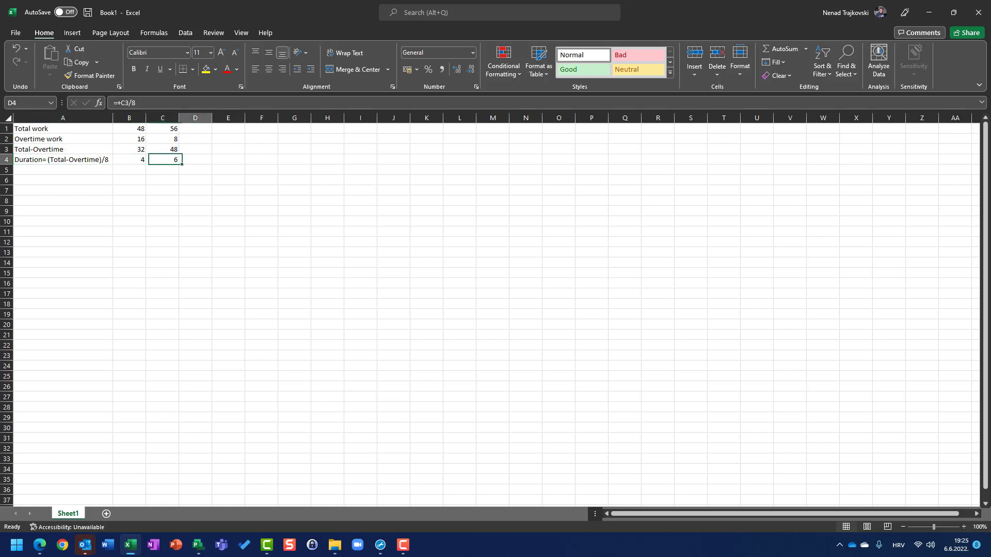
key(Left)
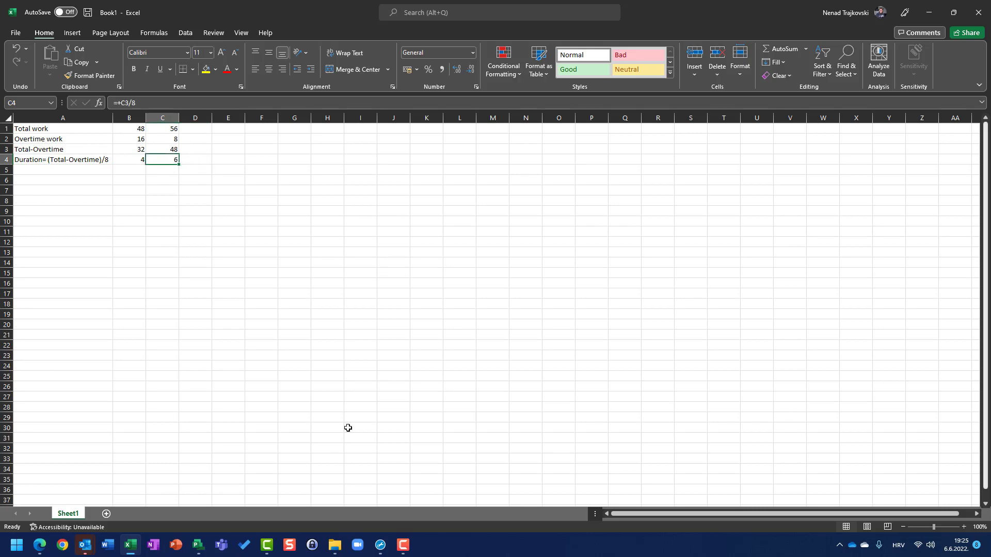
- Check the resource's daily work hours on Task 1 in Project, and return to Excel
click(198, 545)
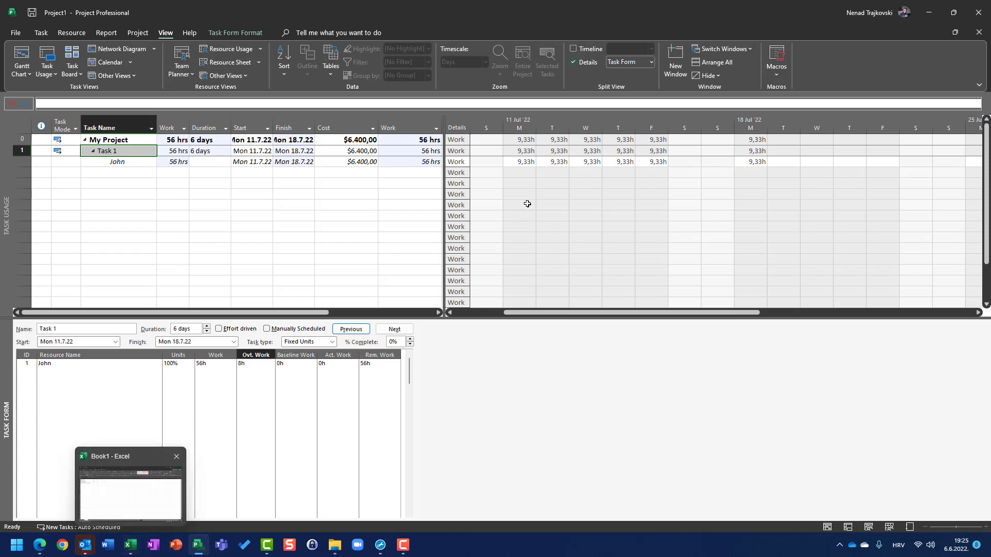
click(524, 161)
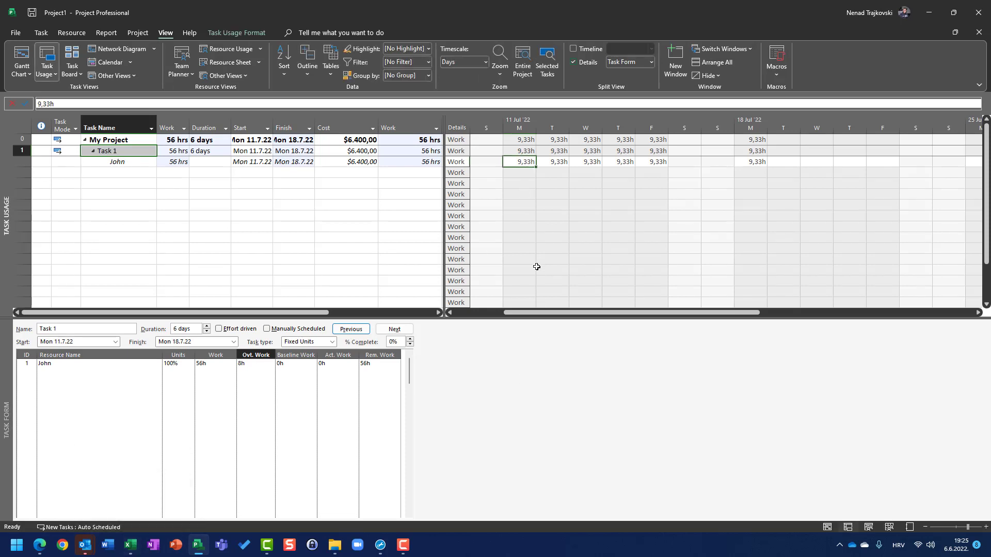
click(551, 161)
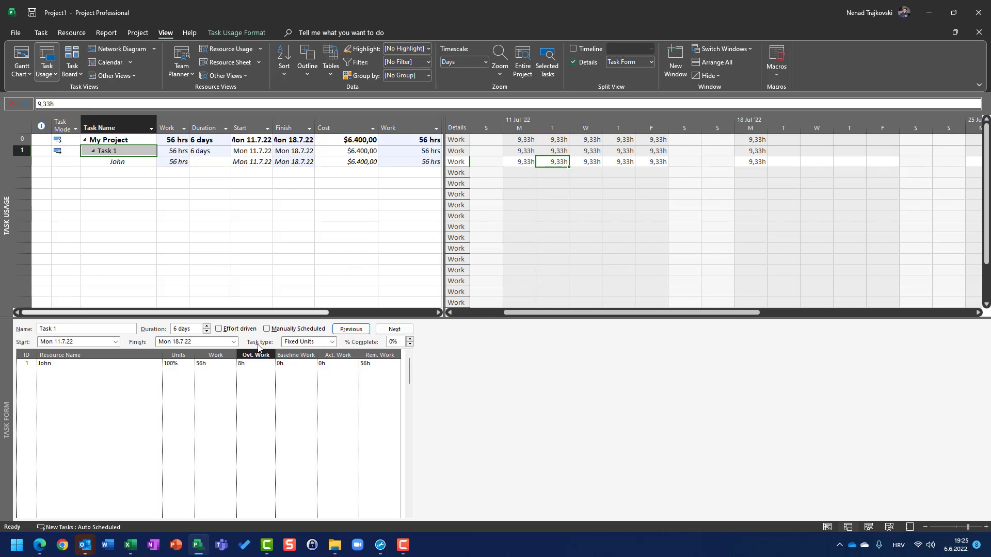
click(130, 545)
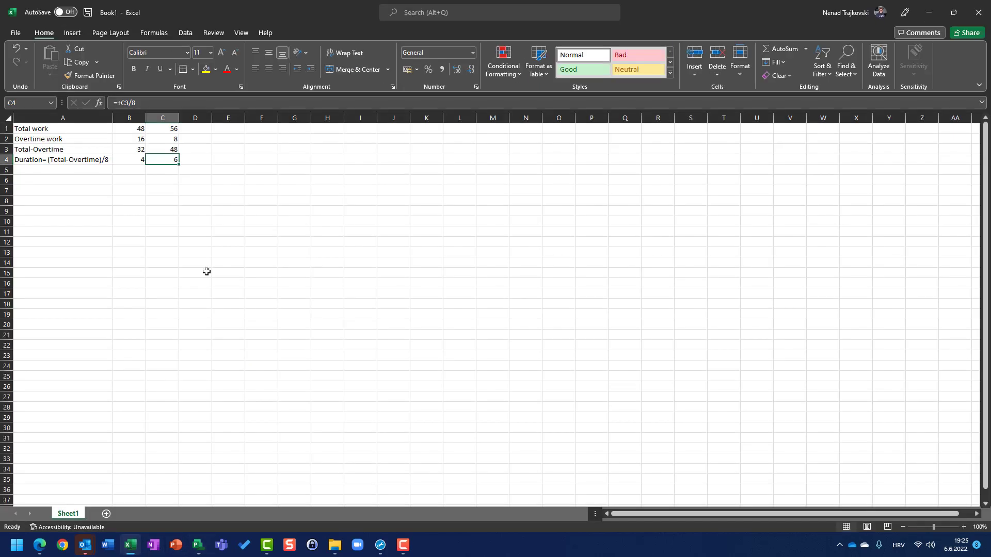
key(Down)
key(Down)
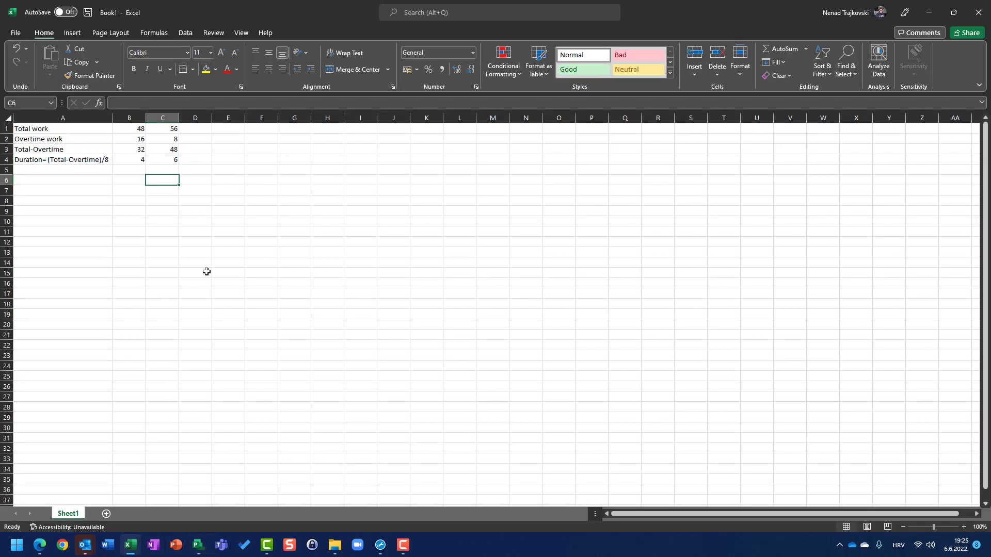
text(+)
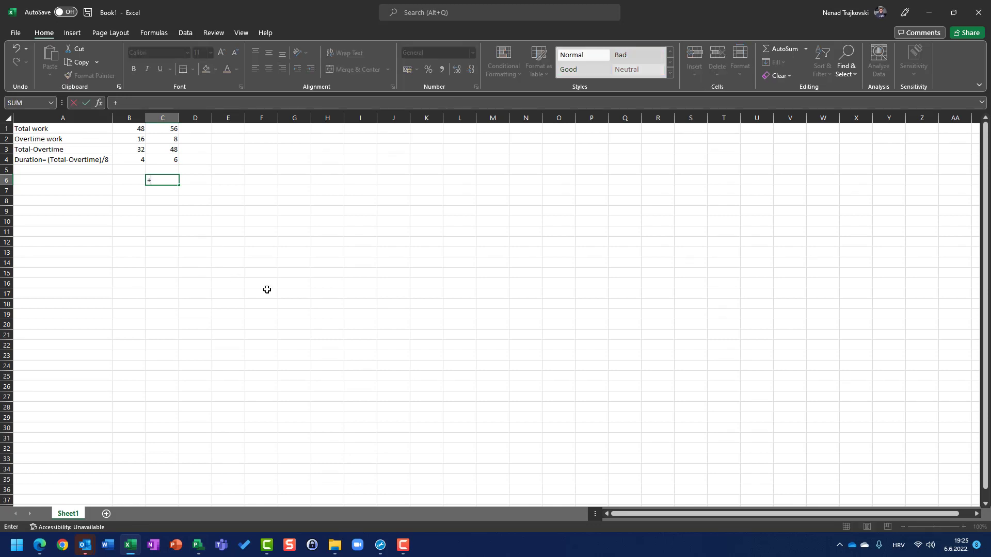
key(Up)
key(Up)
key(Up)
key(Up)
key(Up)
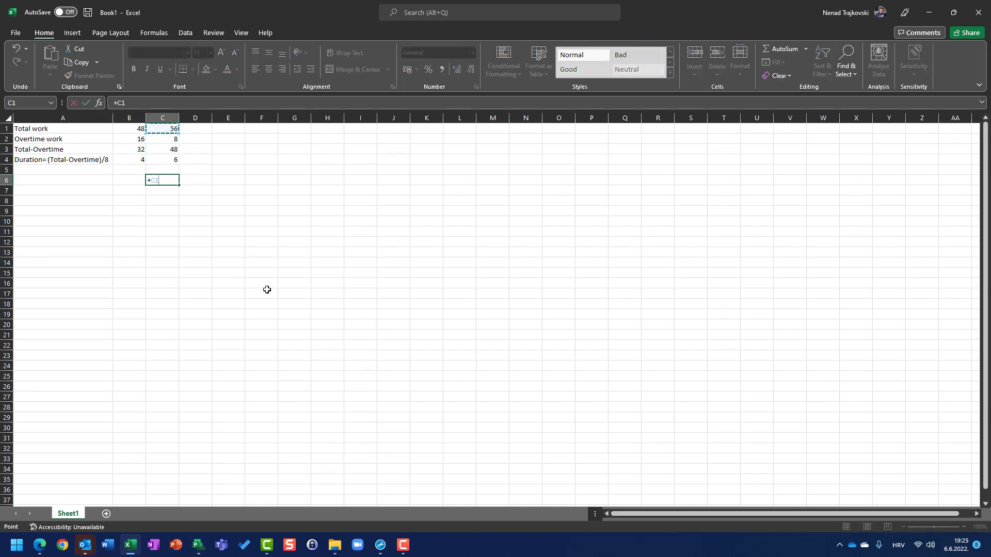
key(Escape)
- Label cell A6 as "Total work / Duration"
key(Left)
key(Left)
text(Tot)
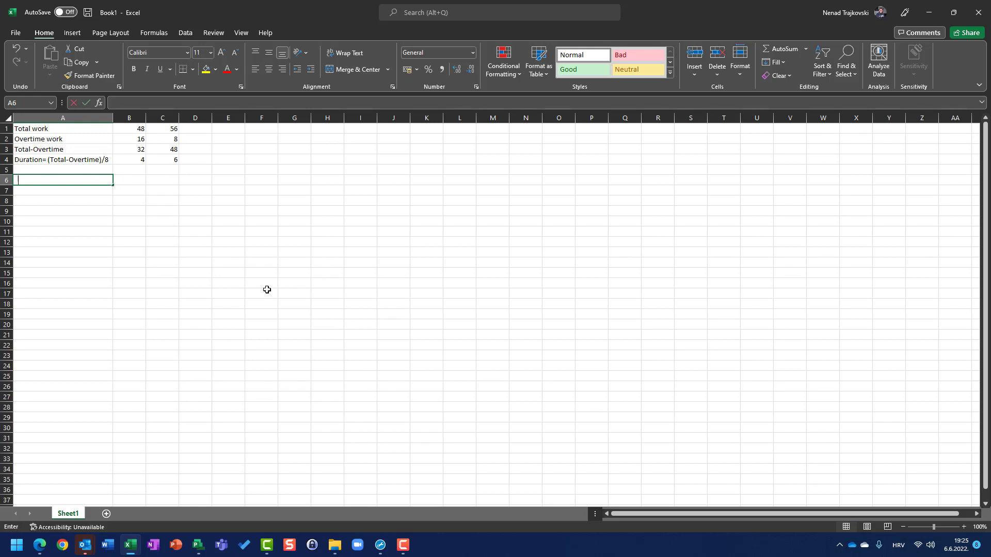
text(a)
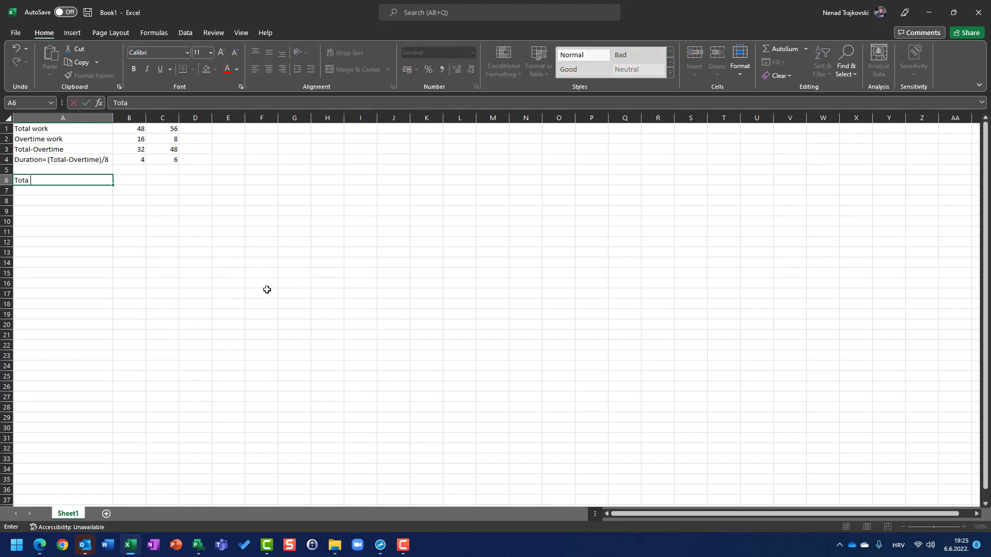
text(l wor)
text(k / )
text(Dur)
text(i)
text(ation)
key(Return)
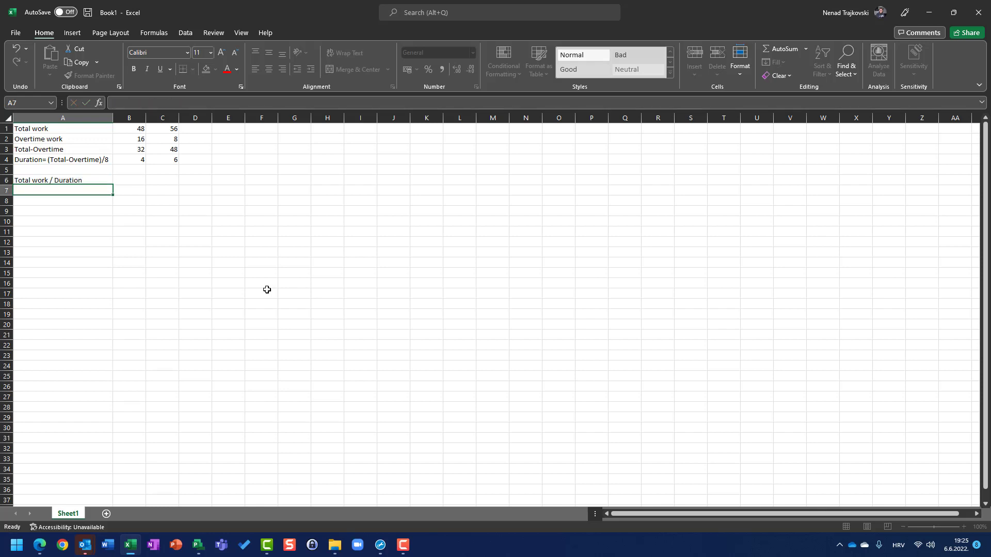
- Enter the formula +C1/C4 in cell C6 to divide the total work by the duration
key(Up)
key(Right)
key(Right)
key(Right)
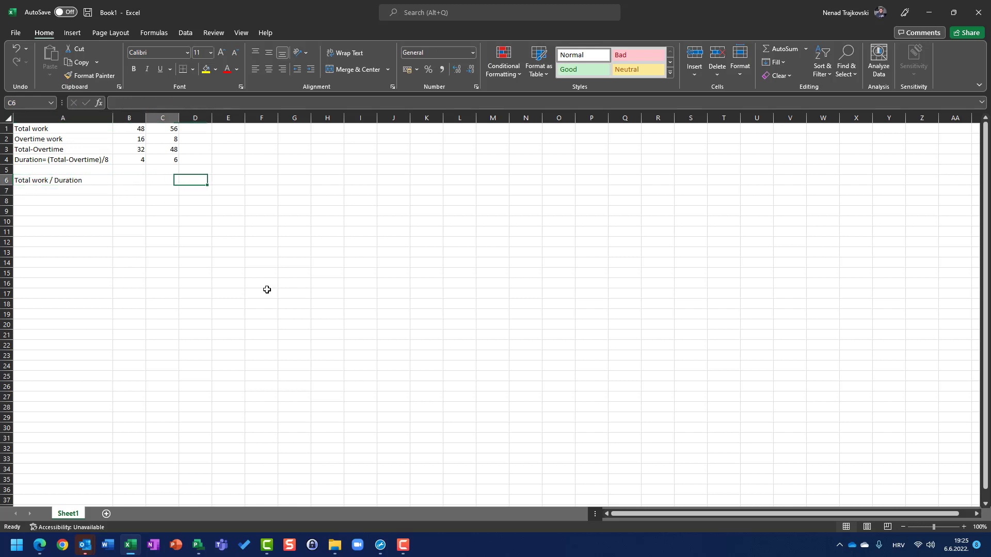
key(Left)
text(+)
key(Up)
key(Up)
key(Up)
key(Up)
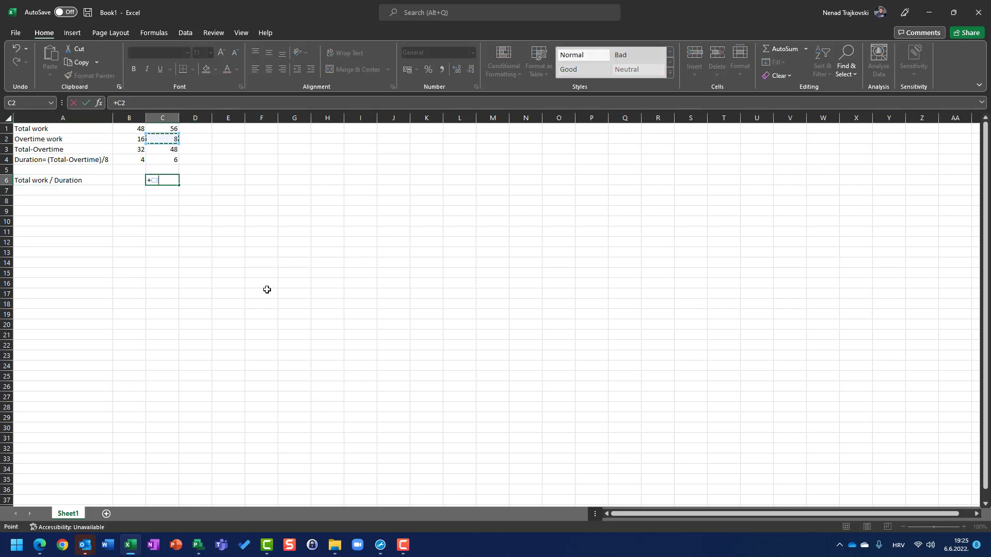
key(Up)
text(/)
key(Down)
key(Down)
key(Down)
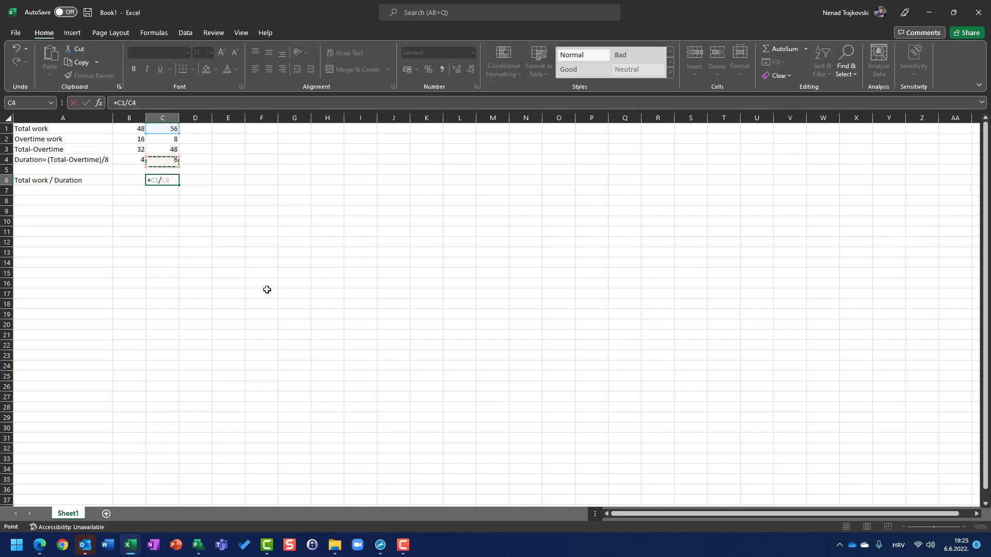
key(Return)
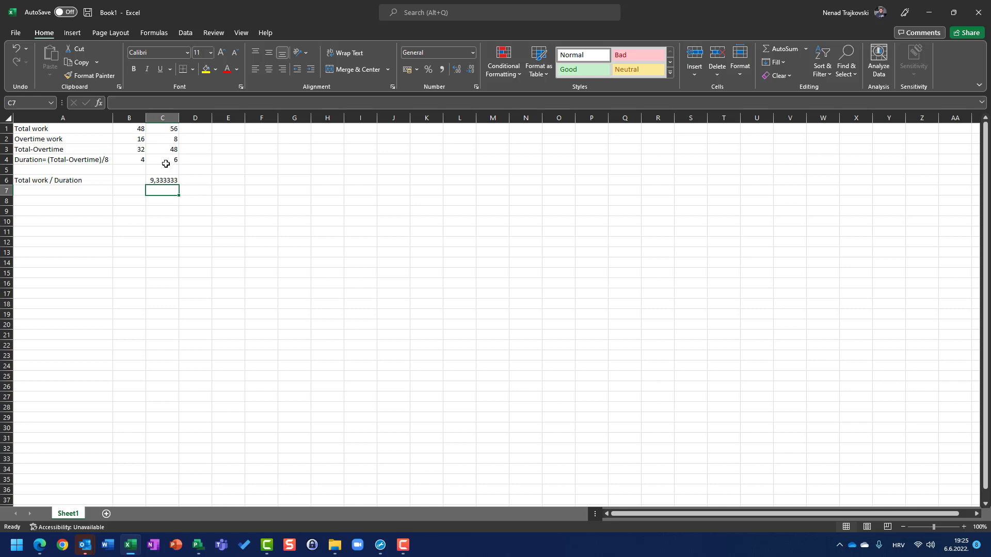
- Compare the total work per day in cell C6 with the resource's daily hours in Project, and return to Excel
click(179, 130)
drag(179, 130, 187, 130)
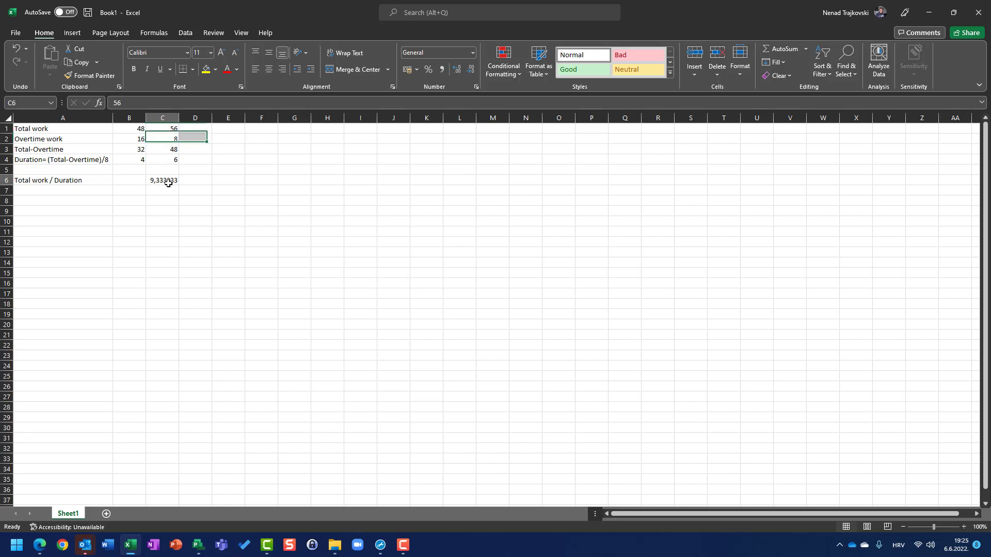
click(169, 182)
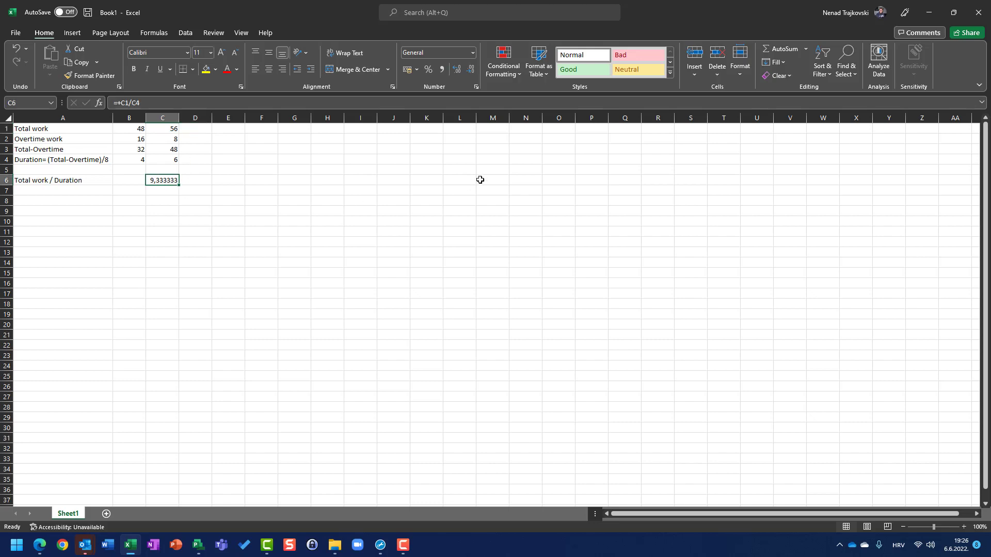
click(198, 546)
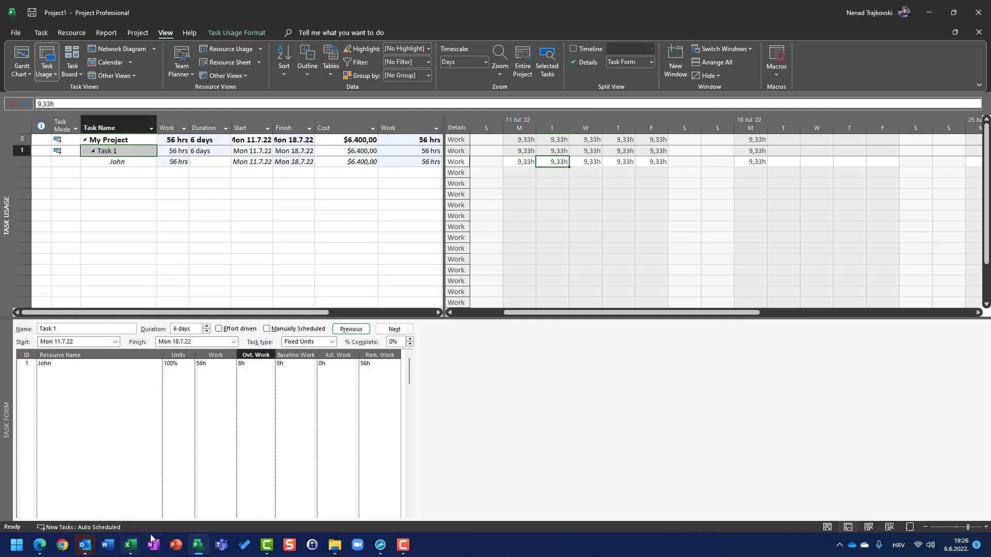
click(131, 545)
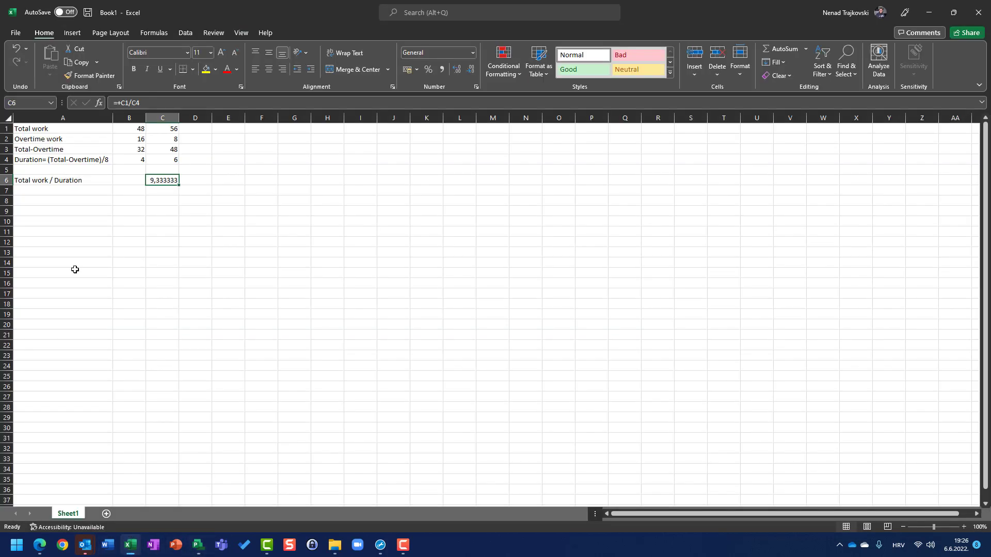
- Copy the total work per duration formula from cell C6 to cell B6
click(129, 181)
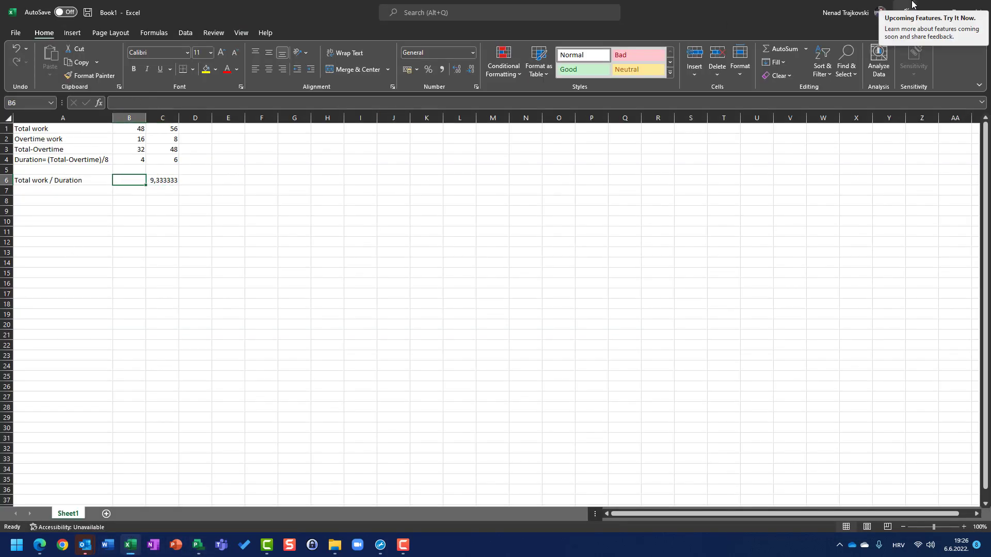
key(Right)
key(ctrl+c)
key(Left)
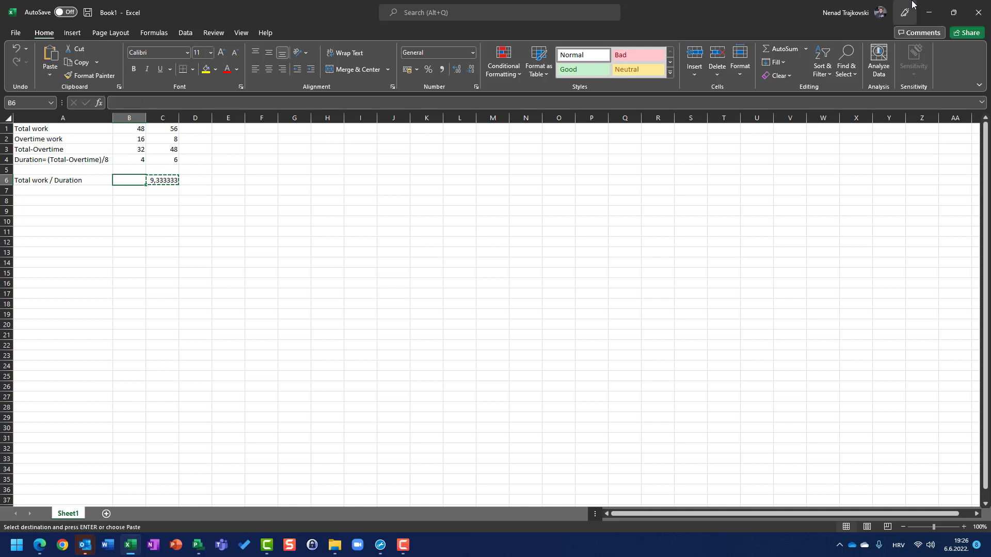
key(Return)
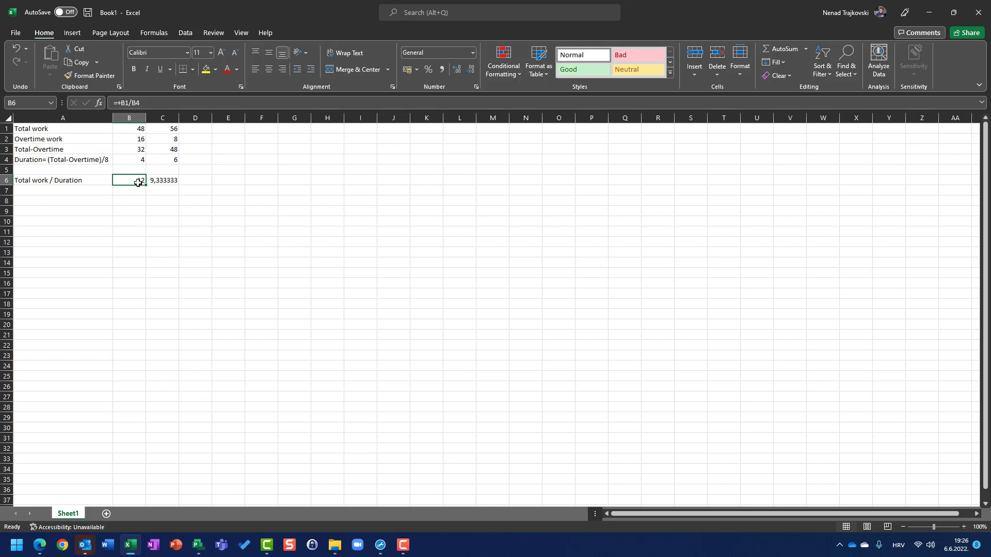
- Switch to Project and set the resource's work on Task 1 to 48 hours and the overtime work to 16 hours
key(alt+Tab)
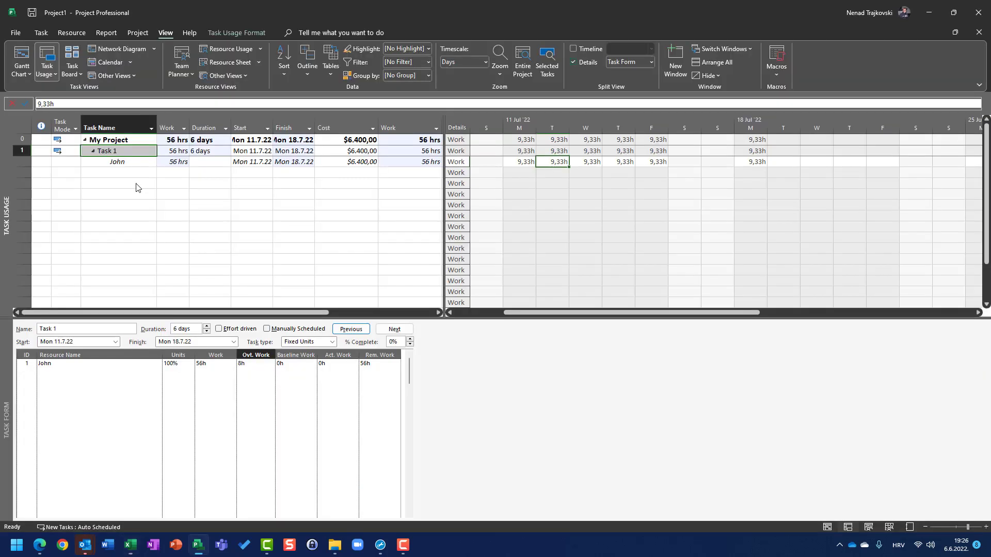
click(214, 363)
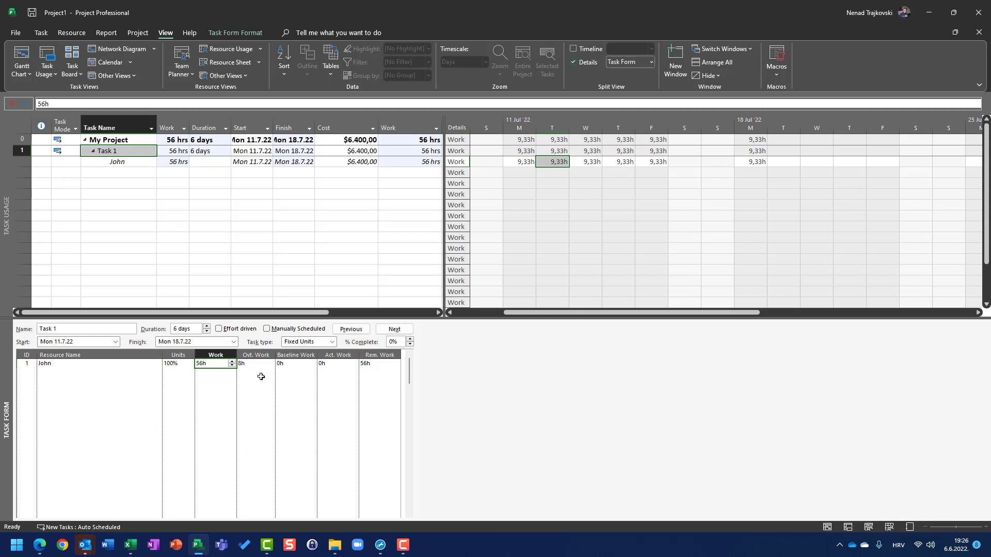
text(48)
key(Tab)
text(16)
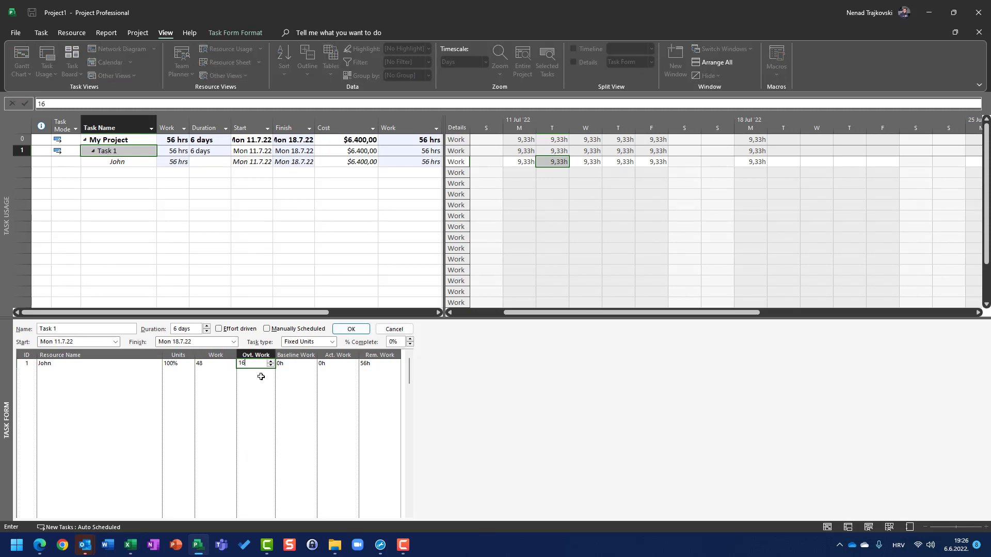
click(350, 328)
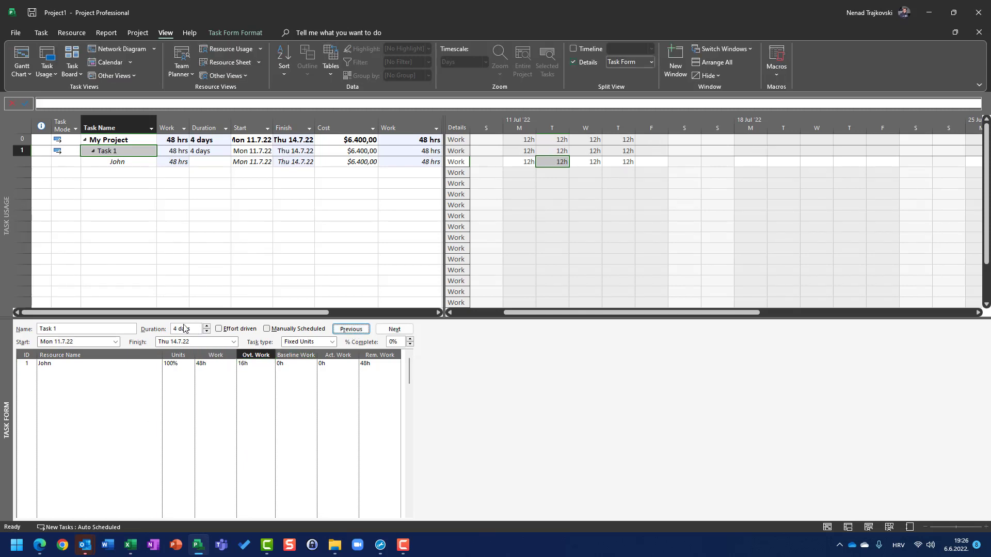